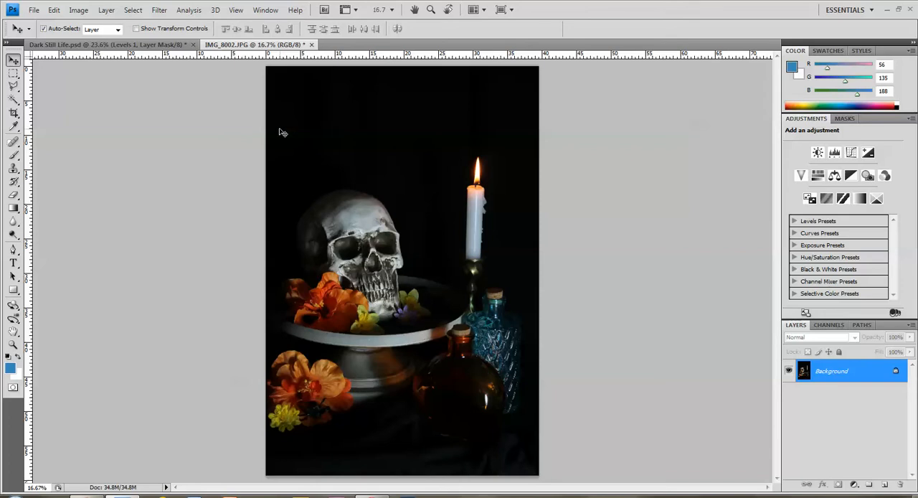
- Turn off resampling in the image size settings and set the document width to 8 inches
left_click(80, 12)
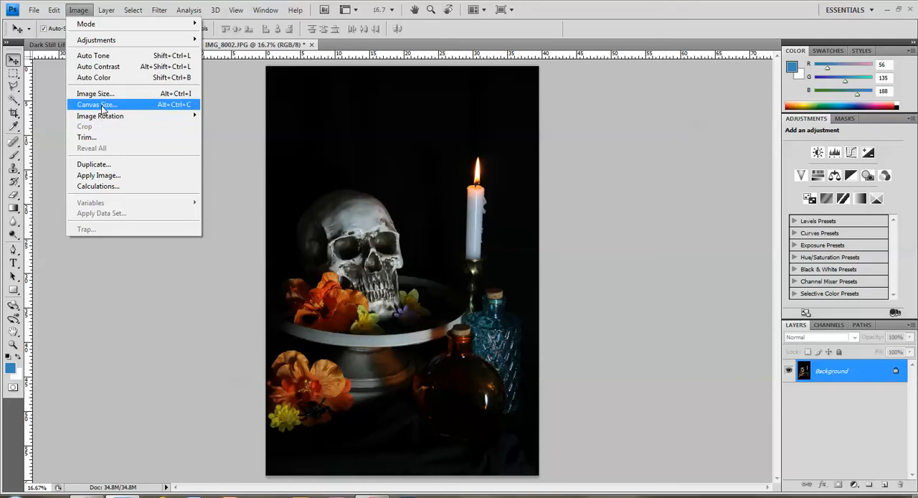
left_click(102, 94)
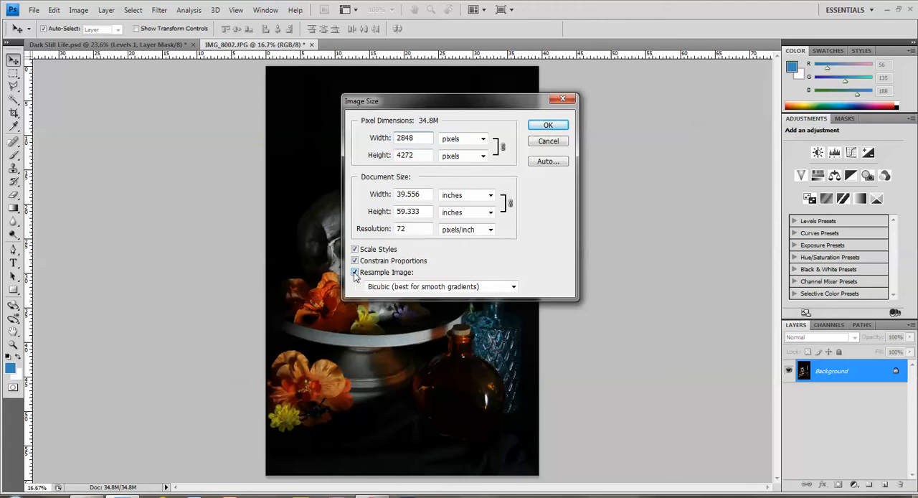
left_click(354, 273)
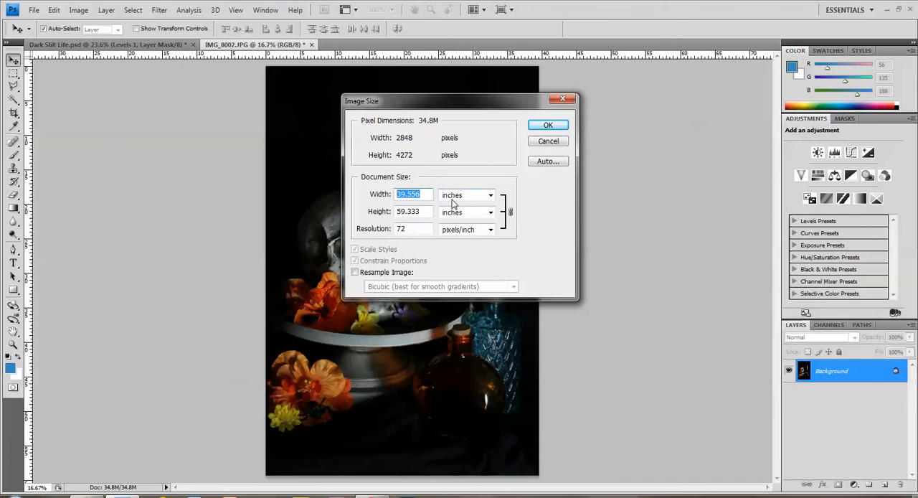
type("8")
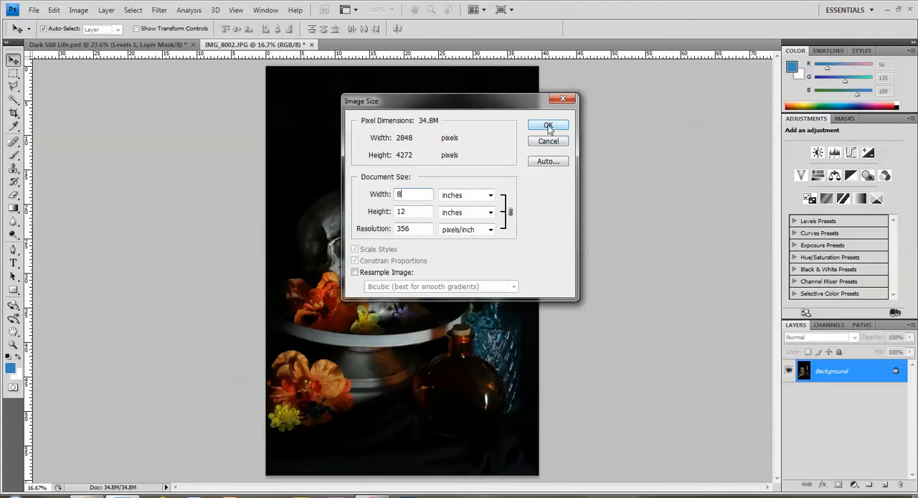
left_click(548, 125)
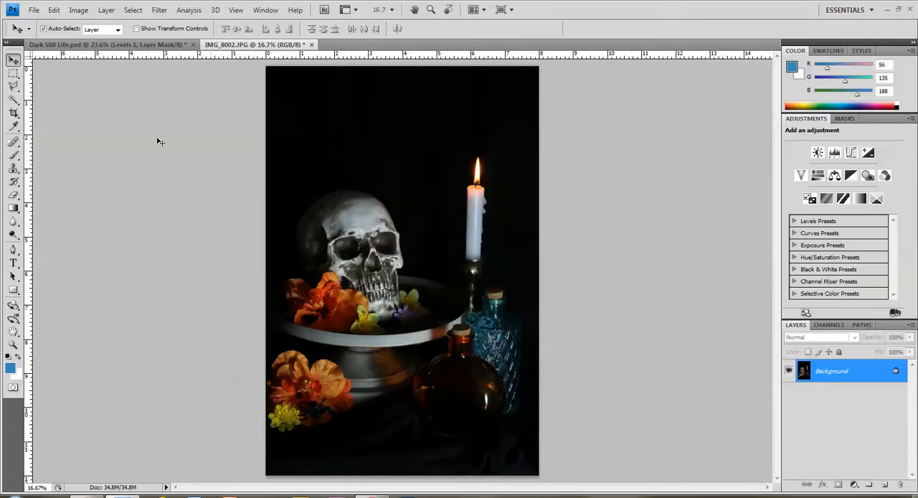
- Place a fixed-size 8 in by 10 in rectangular marquee across the photo and shift it down to frame the still life
left_click(11, 76)
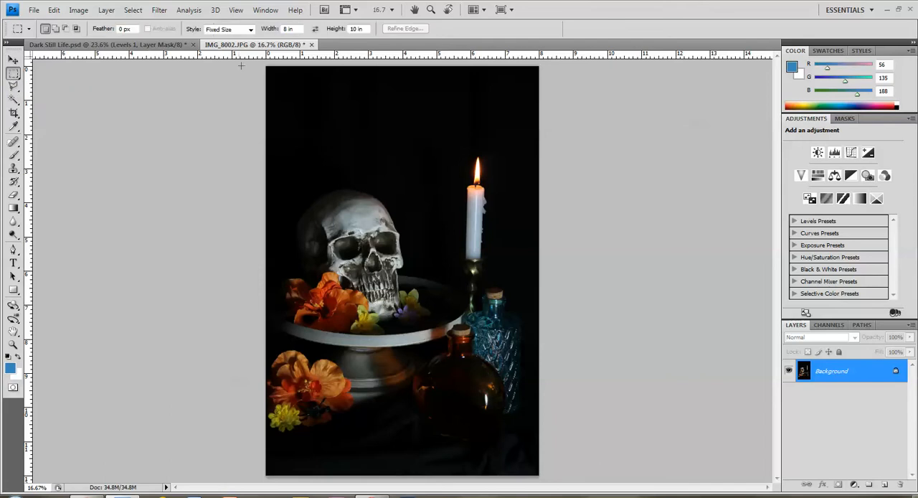
left_click(250, 29)
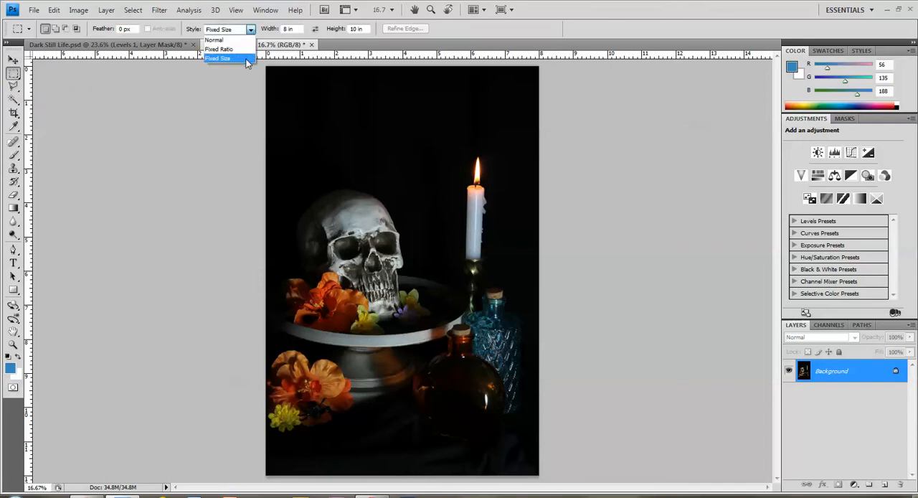
left_click(246, 58)
left_click(293, 29)
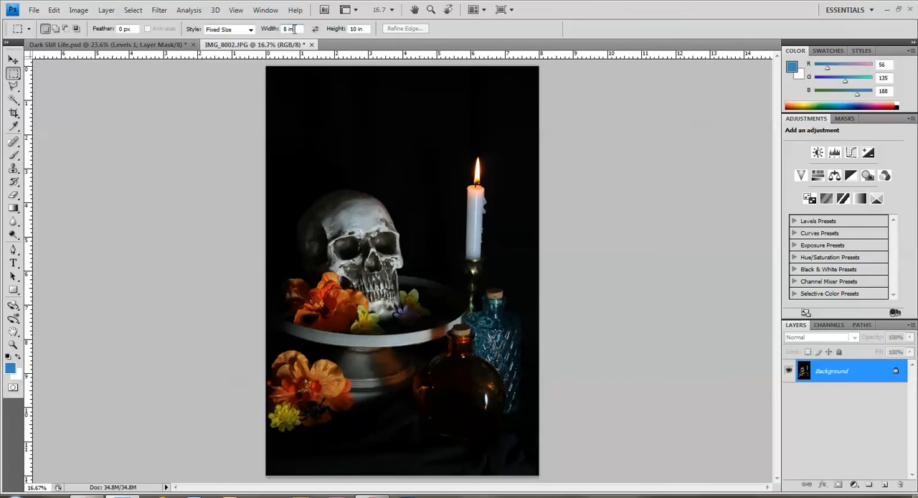
left_click(364, 29)
left_click(266, 95)
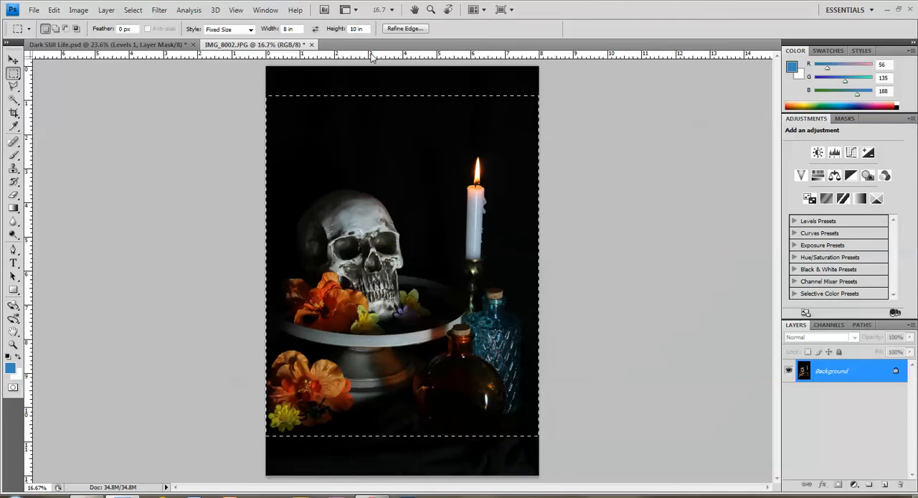
left_click_drag(383, 130, 378, 159)
- Crop the photo to the 8 by 10 inch selection and deselect it
left_click(78, 10)
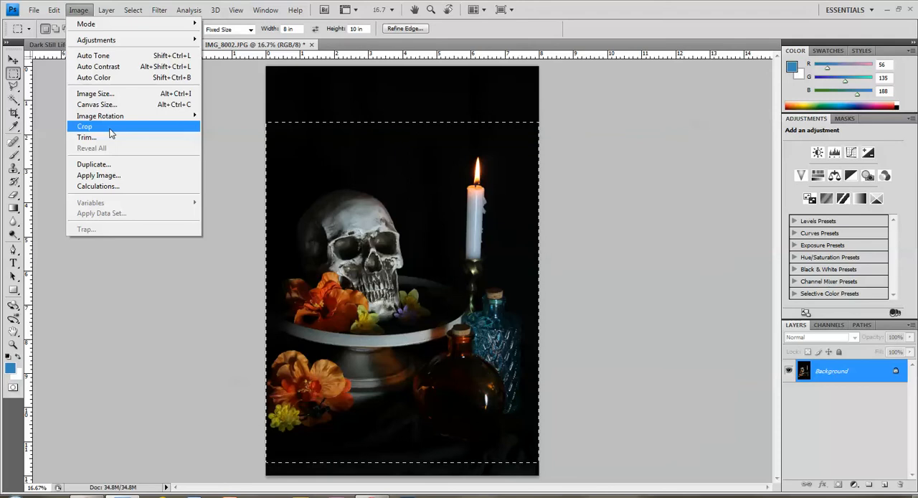
left_click(110, 128)
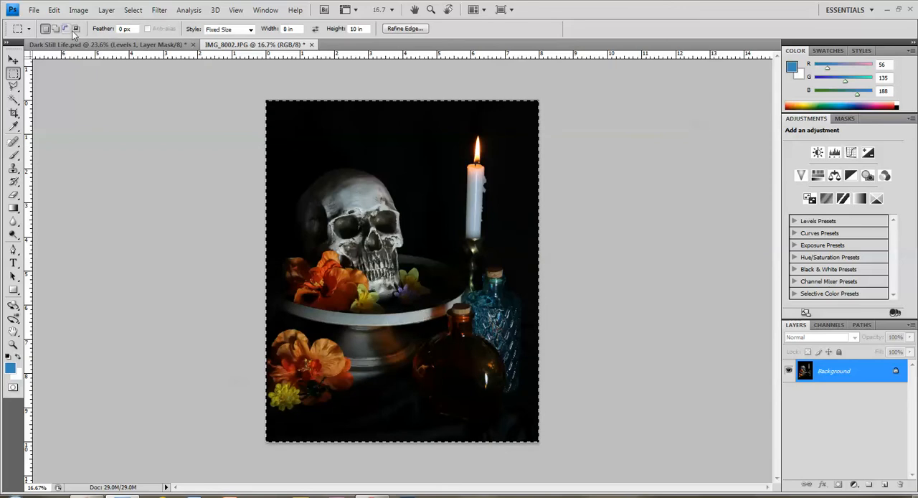
left_click(133, 11)
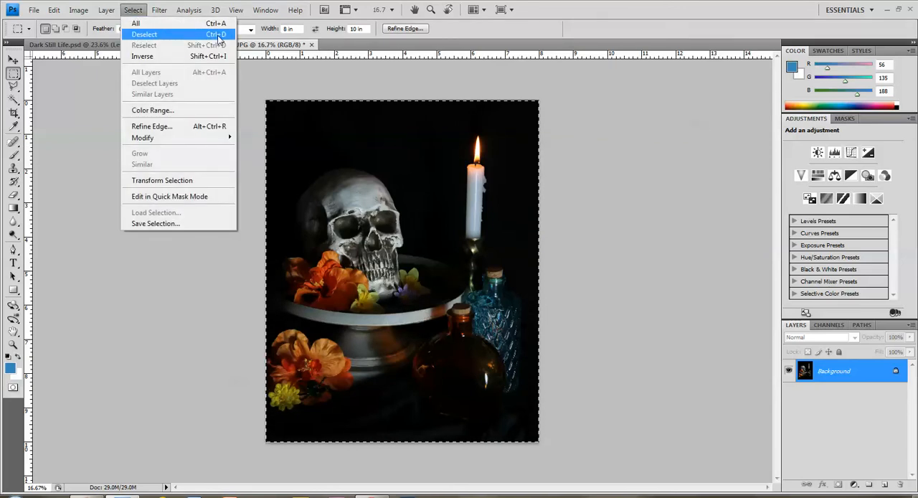
left_click(148, 36)
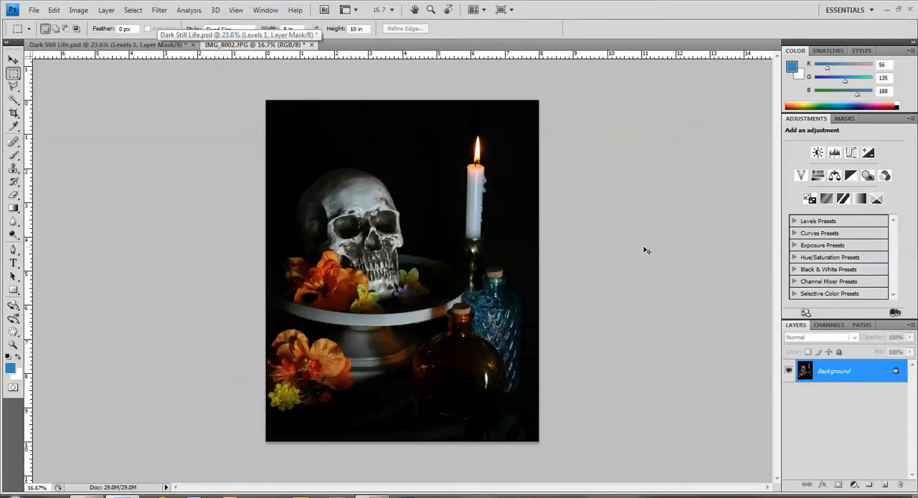
- Add a Levels adjustment layer above the photo and set its white input level to 210
key("ctrl+0")
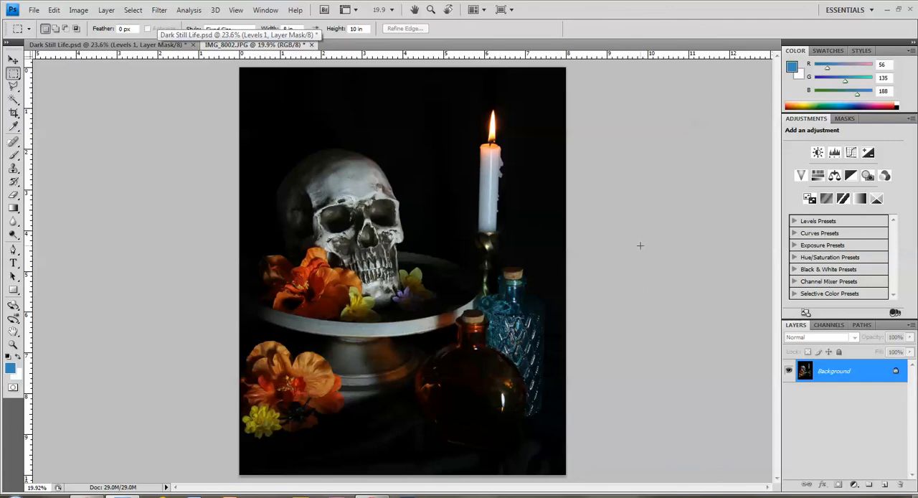
left_click(854, 487)
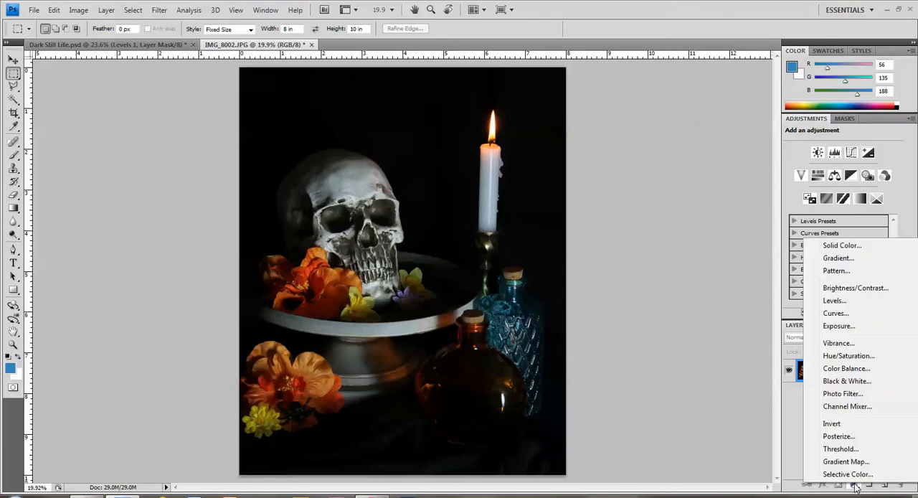
left_click(832, 300)
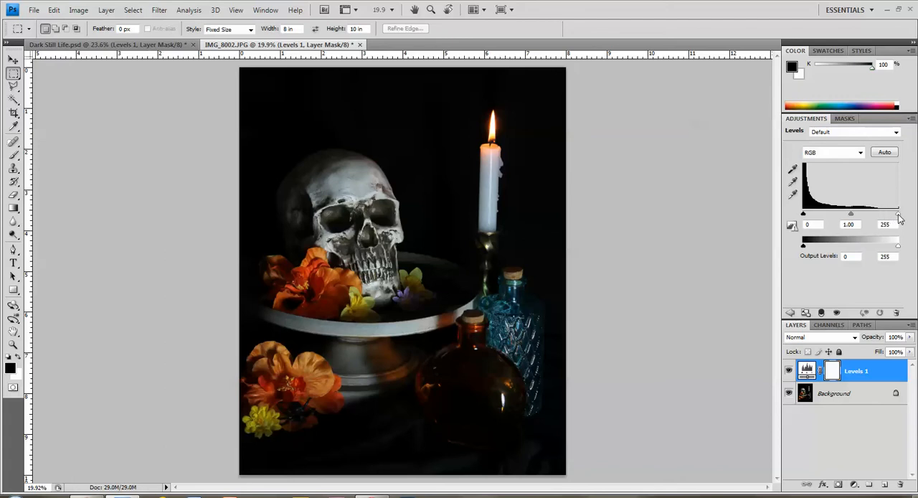
left_click_drag(899, 214, 880, 218)
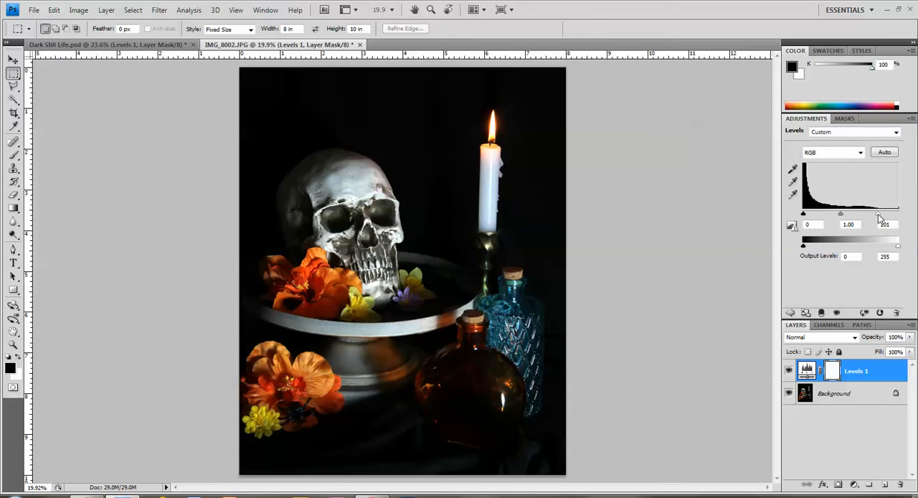
left_click_drag(881, 218, 880, 218)
left_click_drag(879, 217, 884, 217)
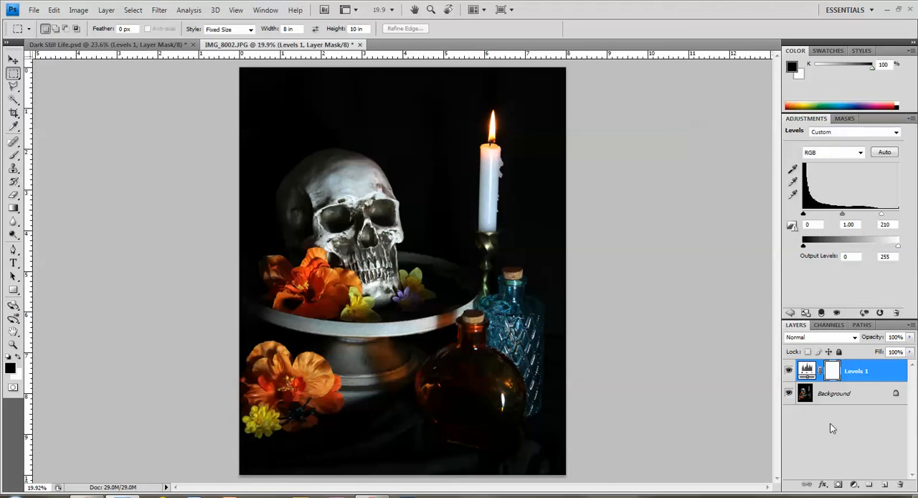
- Hide the Levels 1 layer and capture the whole unadjusted picture with Snipping Tool
left_click(789, 371)
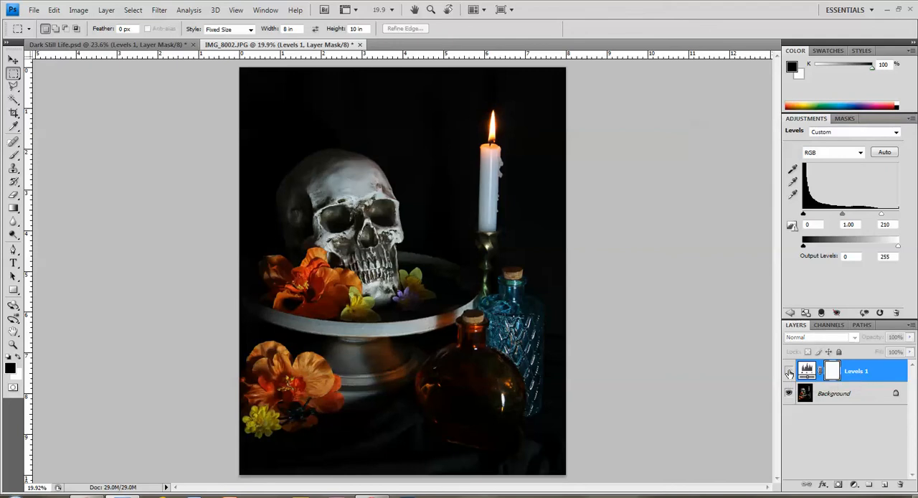
left_click(373, 496)
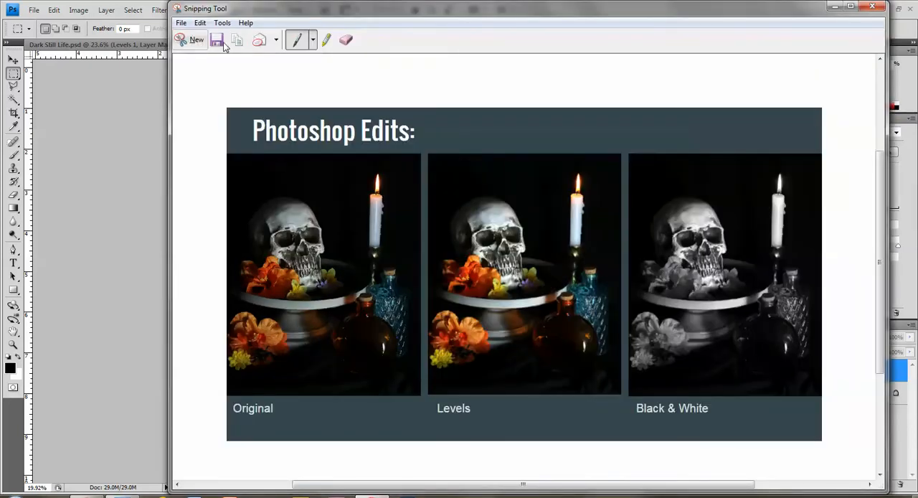
left_click(199, 41)
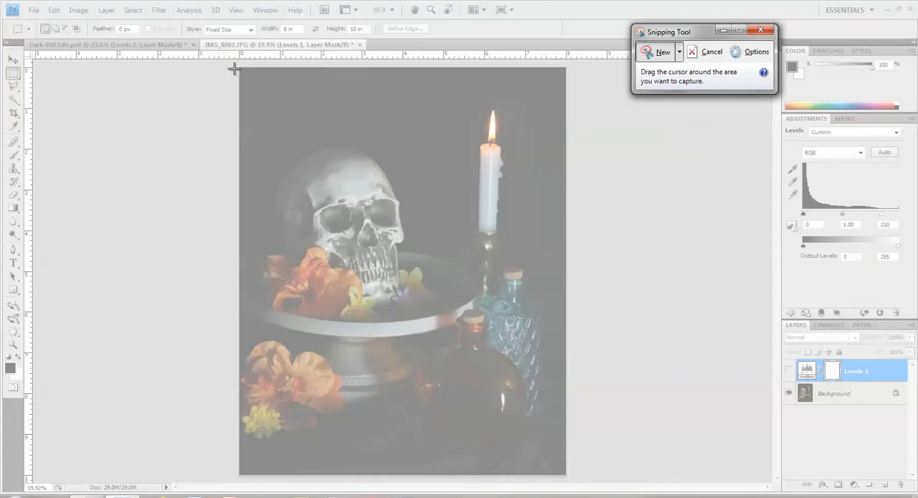
left_click_drag(240, 68, 565, 474)
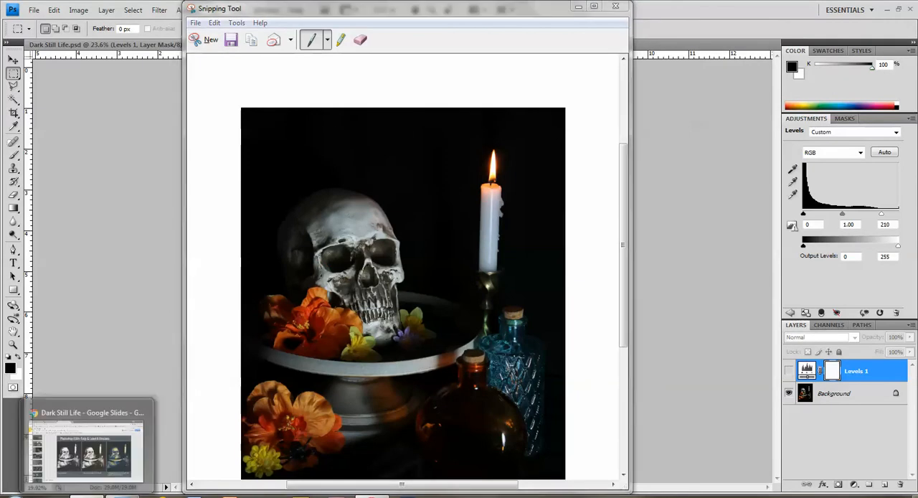
- In the Dark Still Life Google Slides presentation, add a slide after slide 7 and place the pasted snip, scaled down, at its left edge
left_click(91, 420)
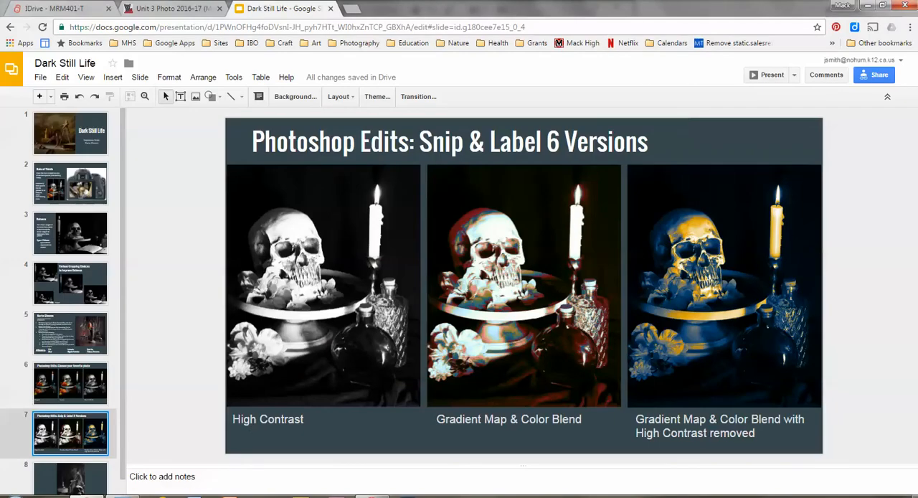
left_click(39, 96)
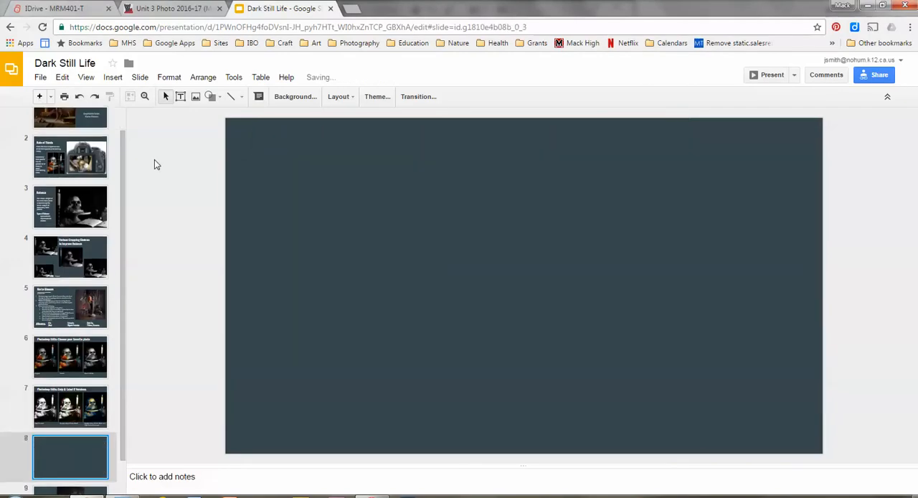
right_click(267, 208)
left_click(291, 245)
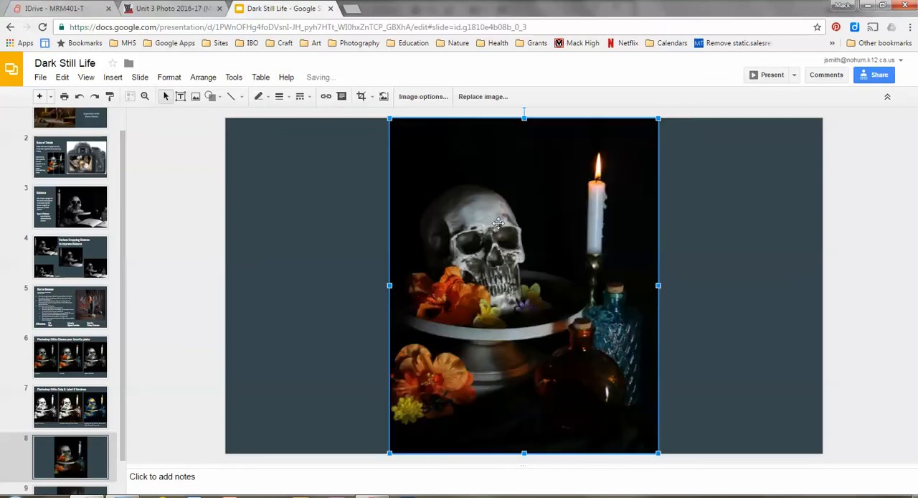
left_click_drag(659, 118, 536, 208)
left_click_drag(518, 308, 358, 254)
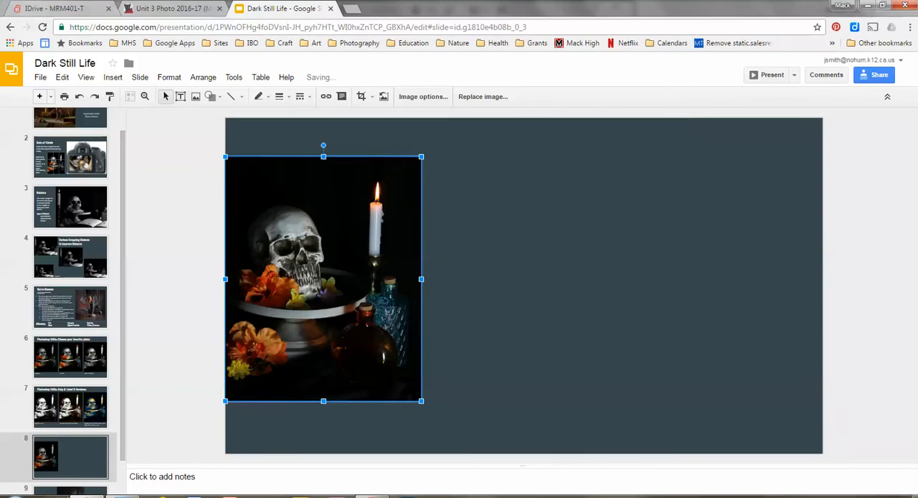
- Return to Photoshop, show the Levels 1 layer again and capture the whole adjusted picture with Snipping Tool
left_click(122, 496)
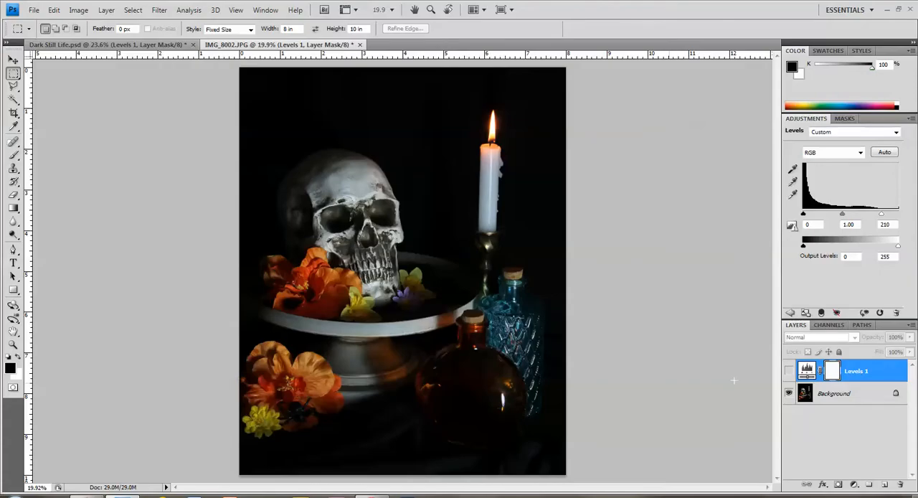
left_click(788, 370)
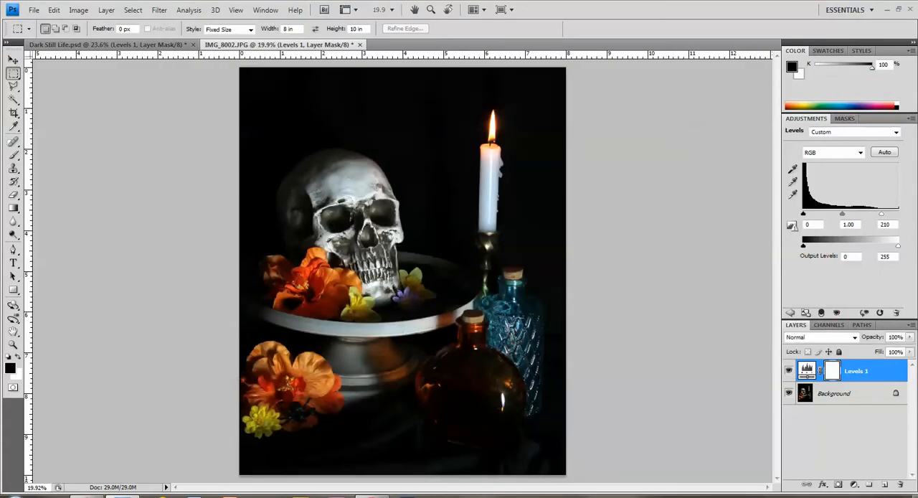
left_click(373, 496)
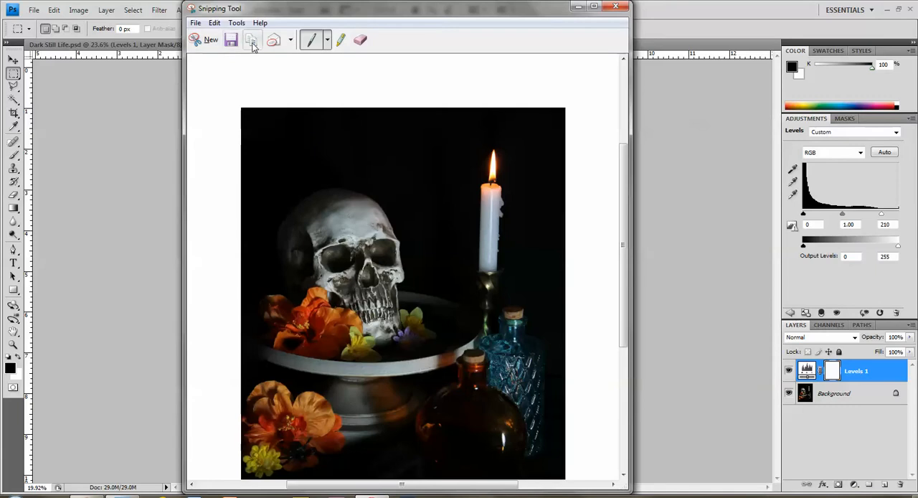
left_click(206, 41)
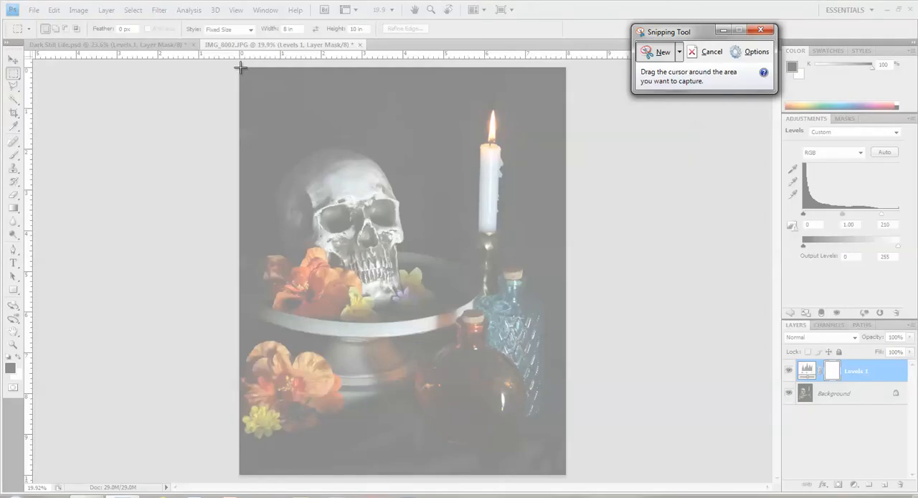
left_click_drag(238, 68, 566, 475)
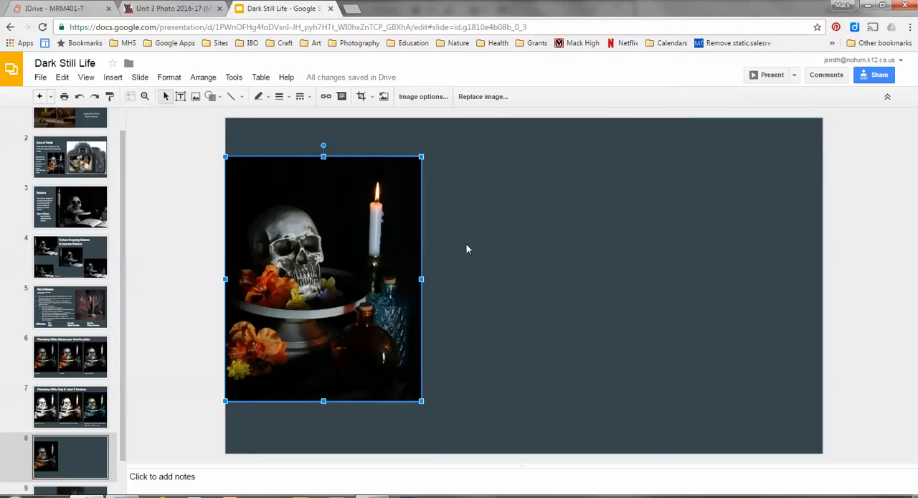
- Paste the Levels snip onto the new slide in Google Slides, scaled to match and aligned beside the original picture
left_click(497, 213)
right_click(497, 212)
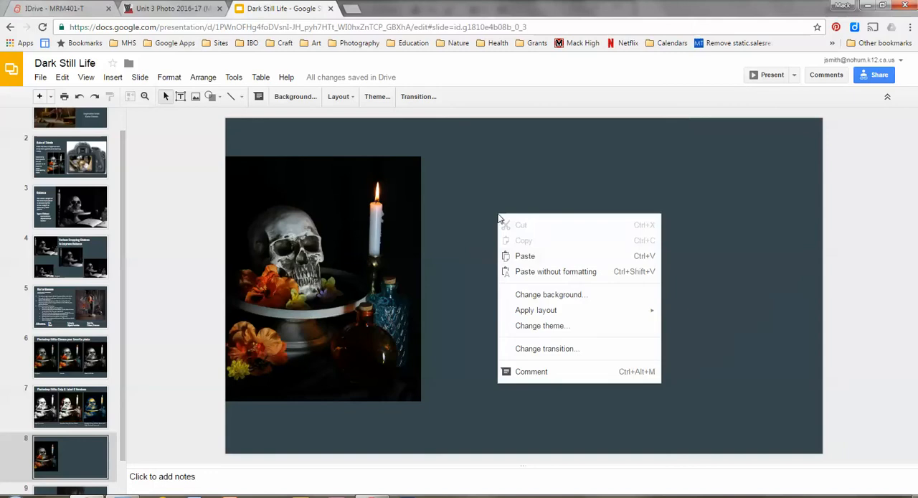
left_click(524, 256)
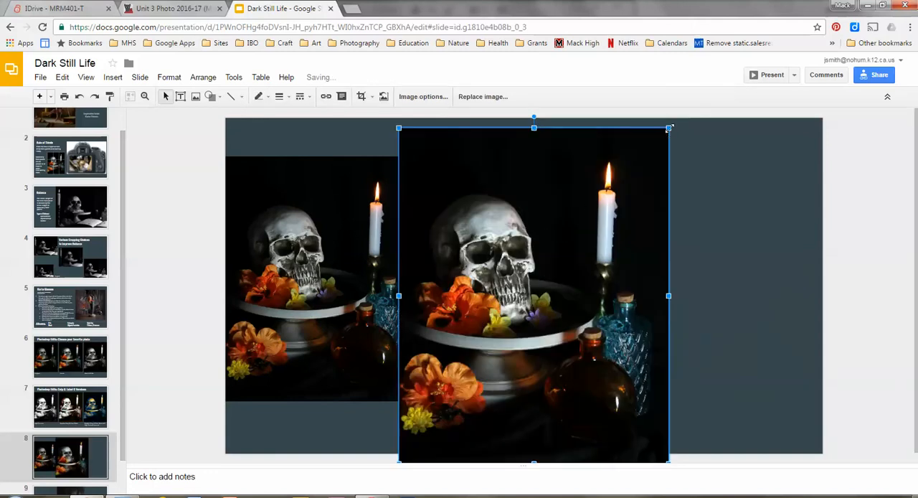
left_click_drag(669, 128, 594, 219)
left_click_drag(538, 262, 572, 201)
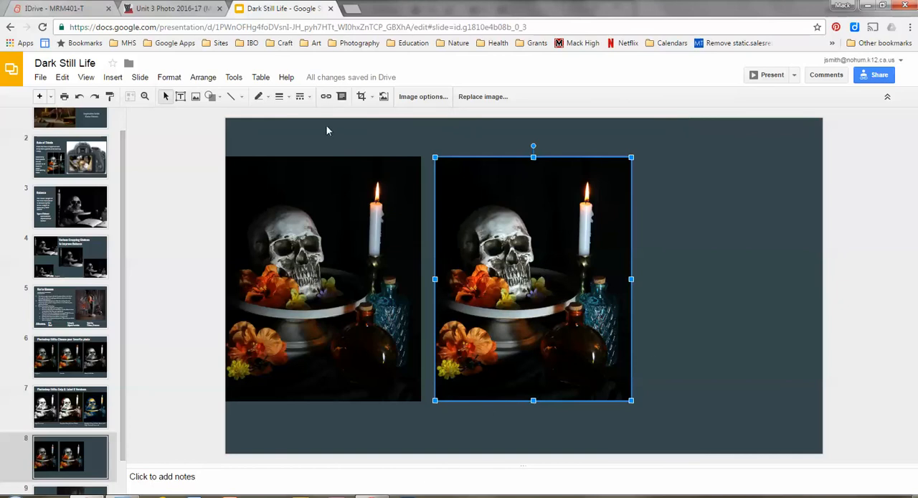
- Add a text box reading "Levels" directly below the second picture on slide 8
left_click(180, 96)
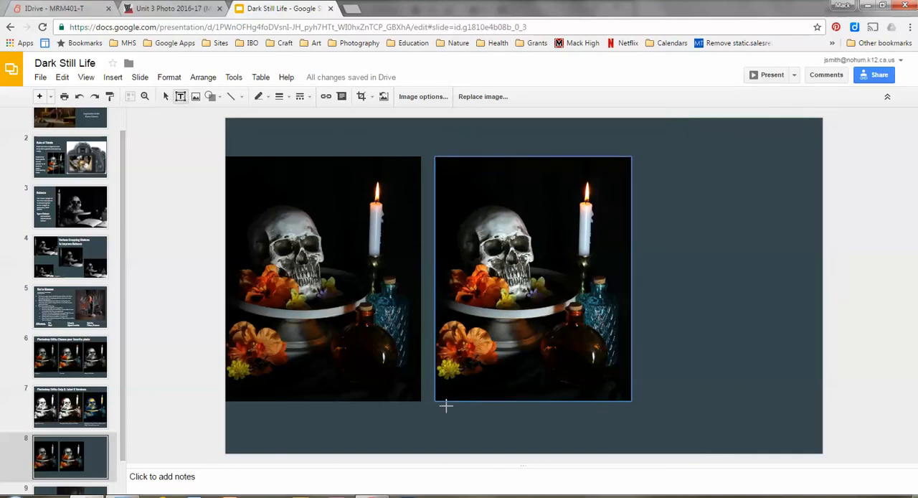
left_click_drag(435, 406, 552, 438)
type("Levels")
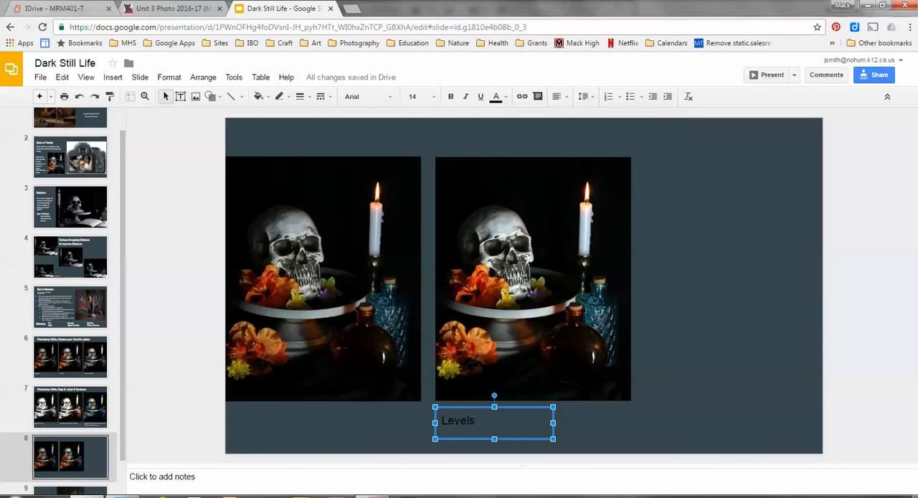
- Return to Photoshop and add a Black & White adjustment layer above Levels 1 with the default settings
left_click(126, 496)
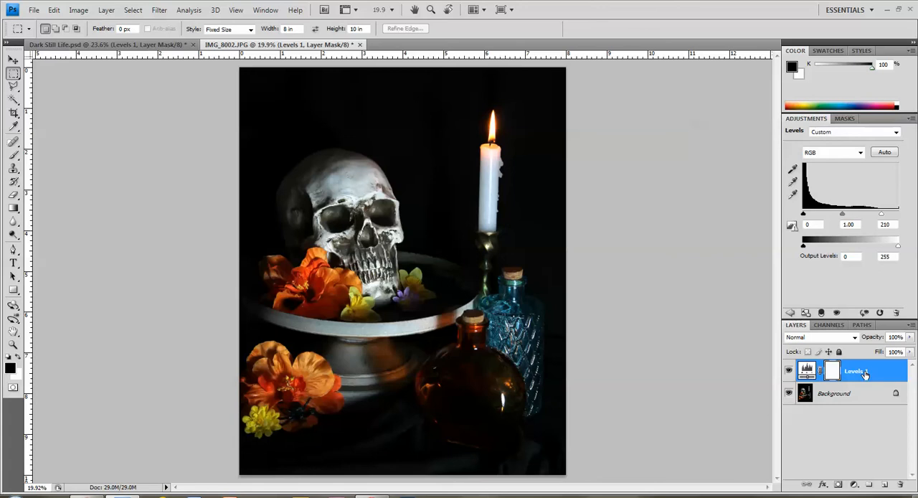
left_click(854, 485)
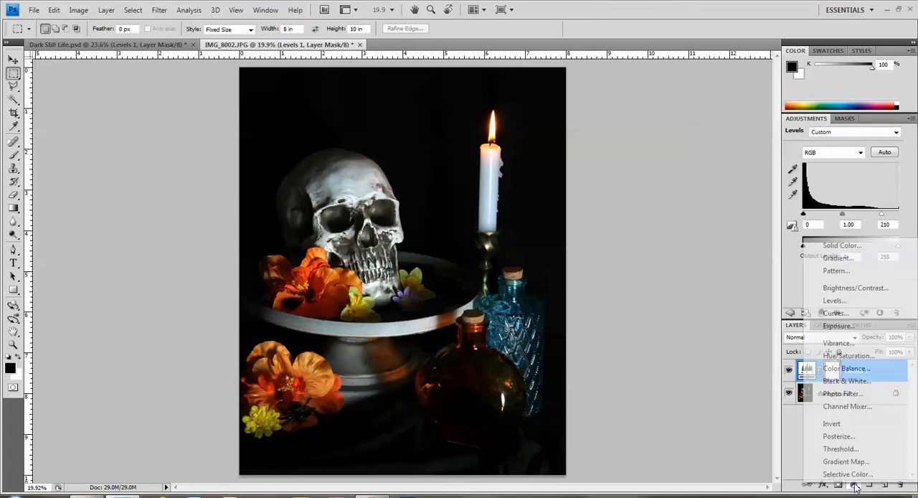
left_click(847, 382)
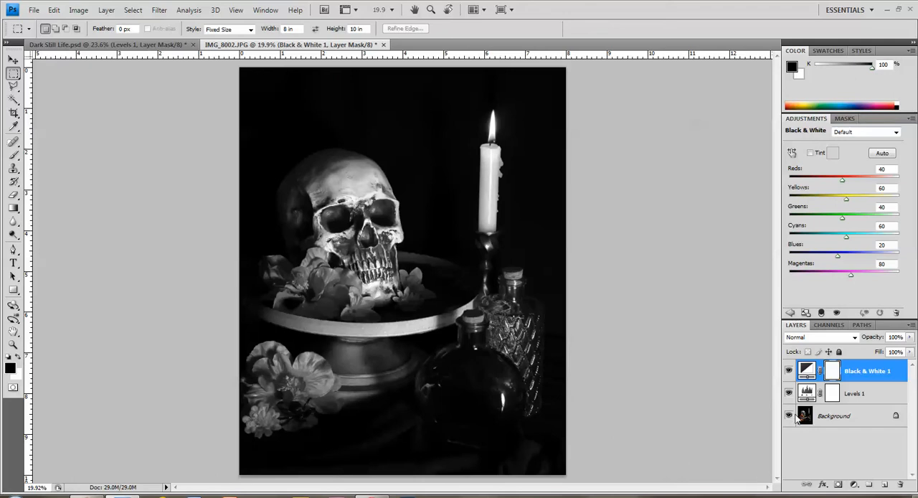
- Add a Brightness/Contrast adjustment layer above Black & White 1 with brightness 98 and contrast -23
left_click(852, 486)
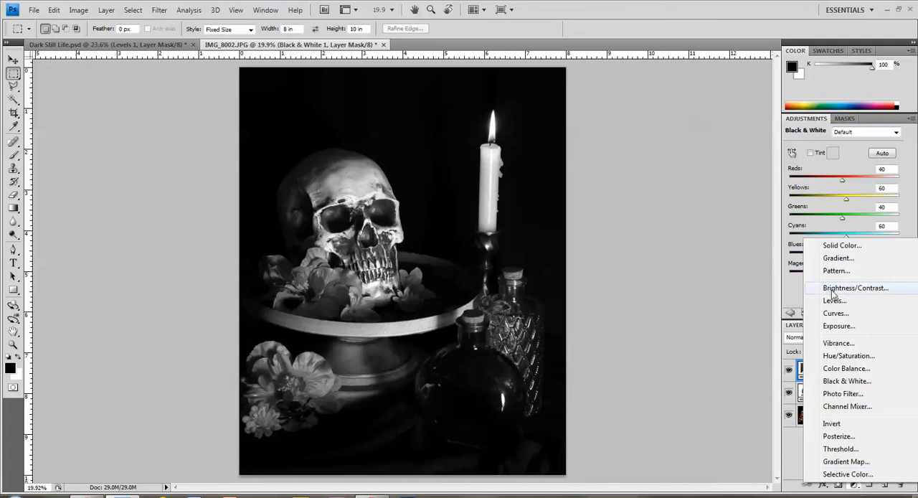
left_click(845, 289)
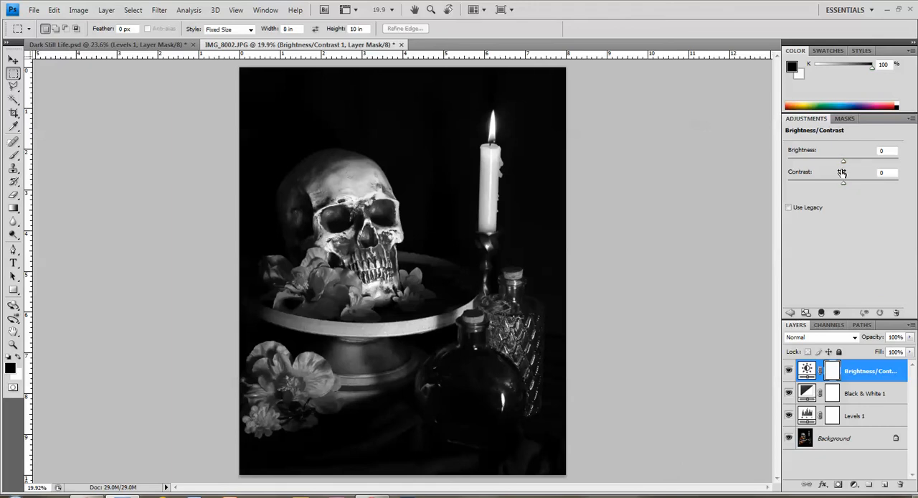
left_click_drag(844, 167, 887, 165)
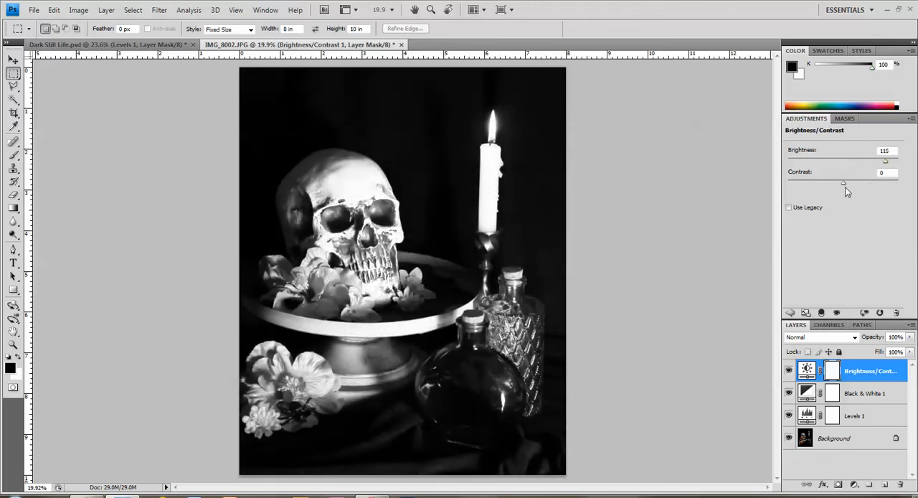
mouse_move(826, 182)
left_mouse_down()
mouse_move(884, 182)
mouse_move(823, 188)
left_mouse_up()
left_click_drag(815, 184, 826, 184)
left_click_drag(886, 165, 881, 166)
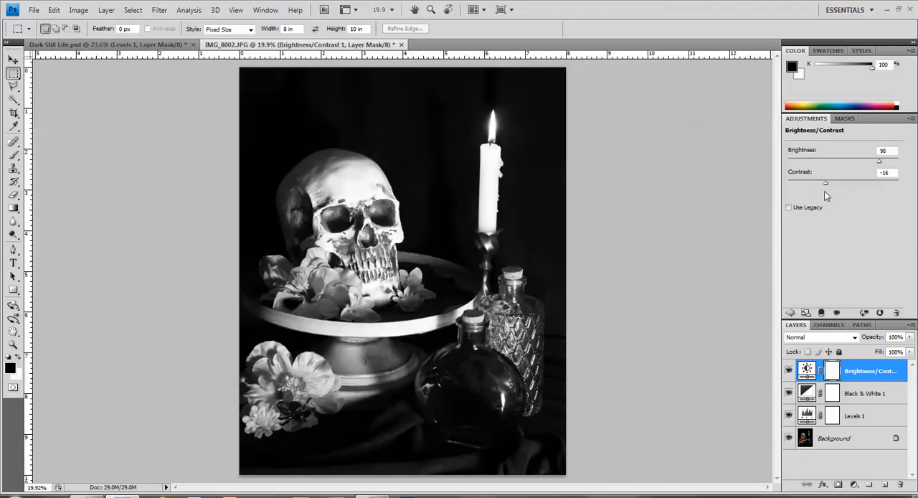
left_click_drag(825, 184, 820, 186)
- Add a Gradient Map adjustment layer above Brightness/Contrast 1 and append the Metals set to its gradient presets
left_click(854, 485)
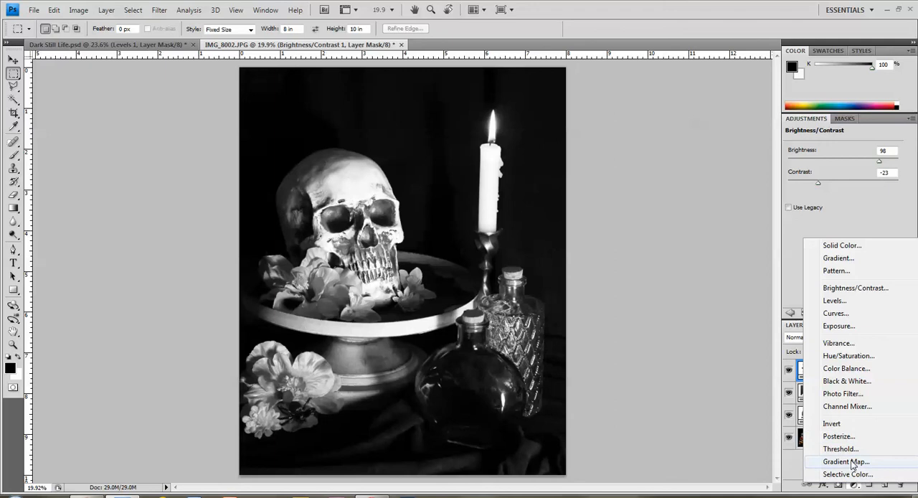
left_click(846, 461)
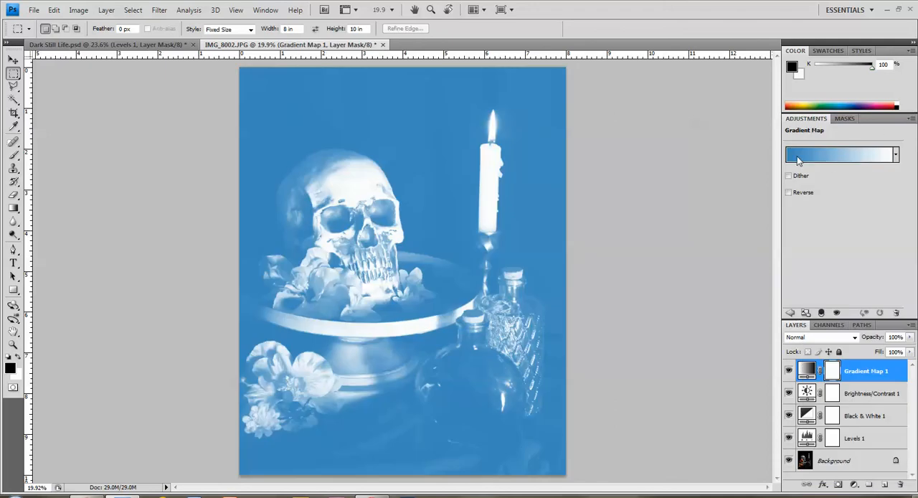
left_click(896, 157)
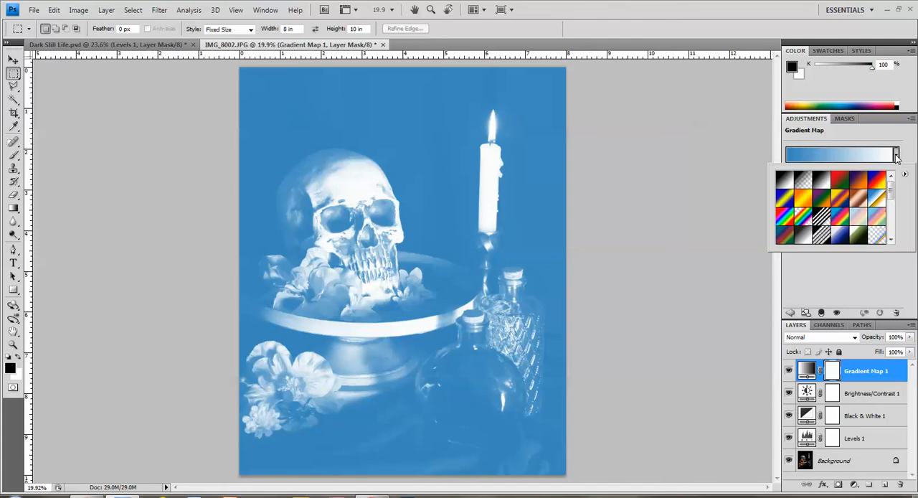
left_click(892, 199)
left_click_drag(891, 197, 890, 225)
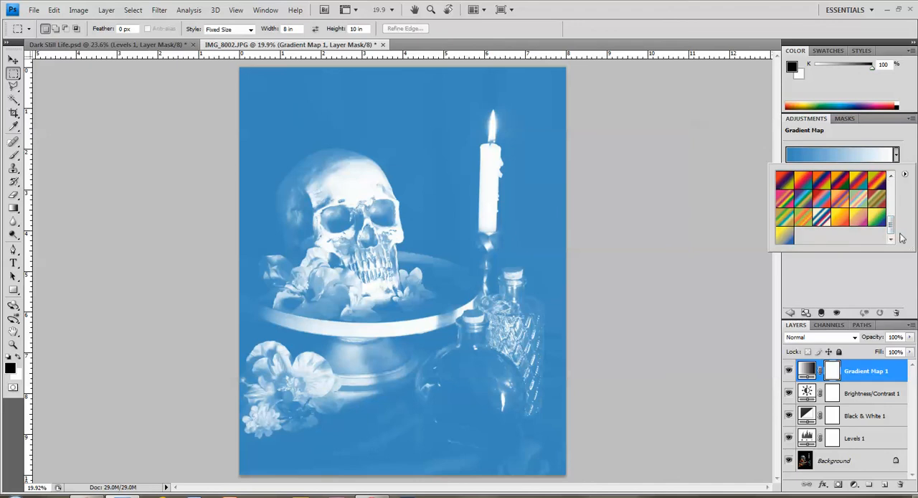
left_click_drag(892, 227, 892, 189)
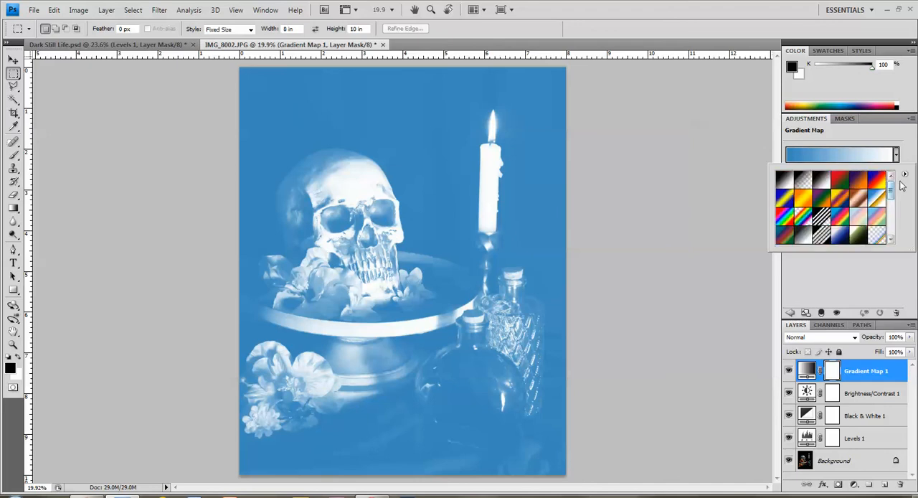
left_click(905, 176)
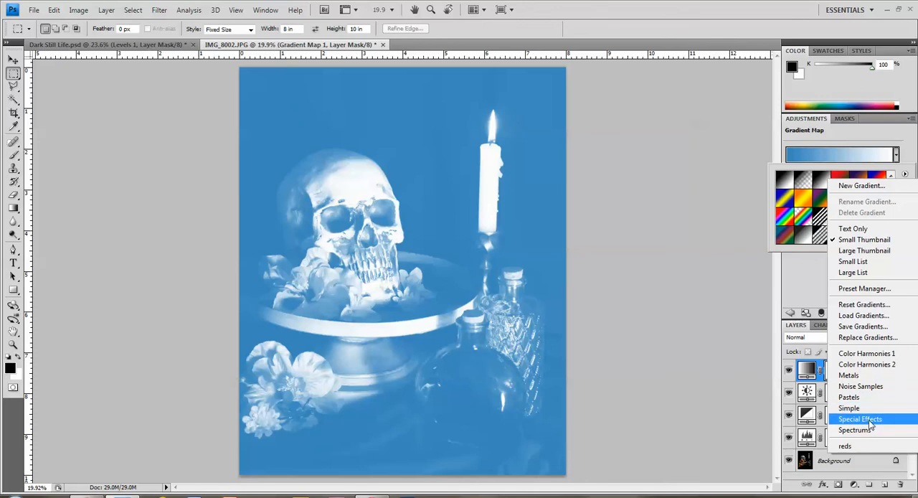
left_click(861, 376)
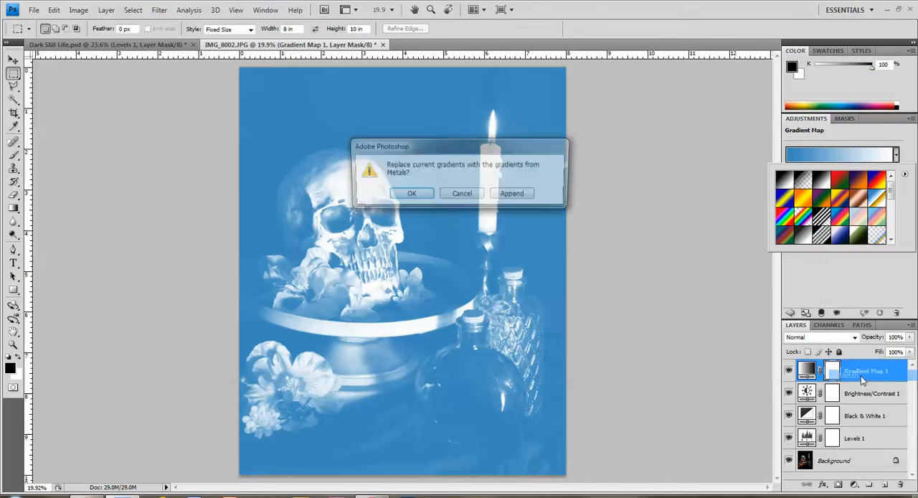
left_click(504, 196)
- Try several multicoloured presets on the Gradient Map 1 layer and settle on the striped tan, green, yellow and teal gradient
left_click_drag(890, 188, 892, 231)
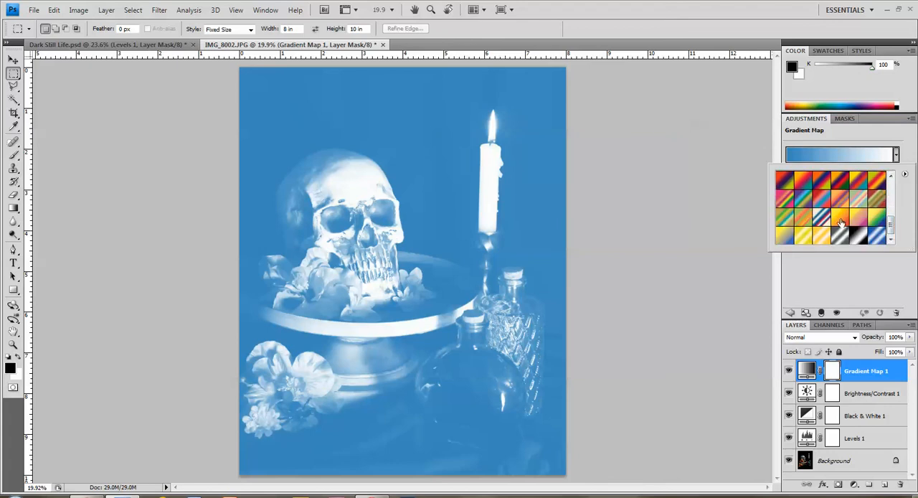
left_click(787, 199)
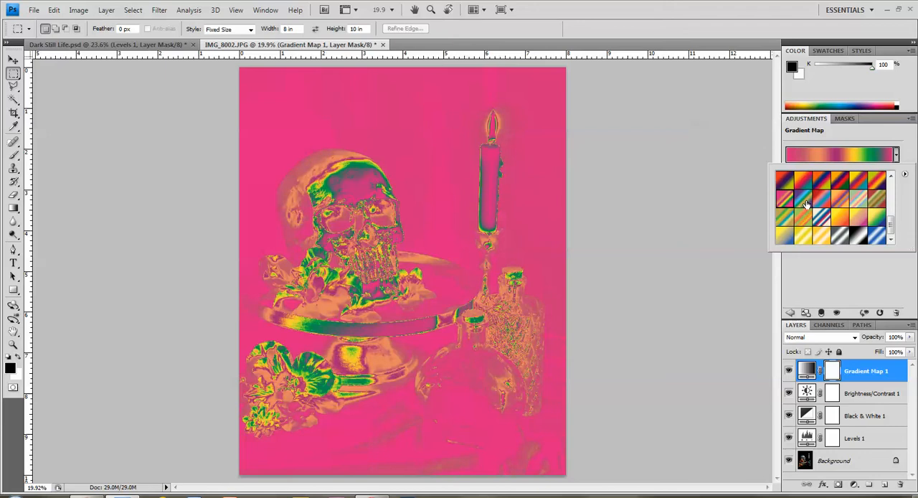
left_click(804, 199)
left_click(821, 199)
left_click(839, 200)
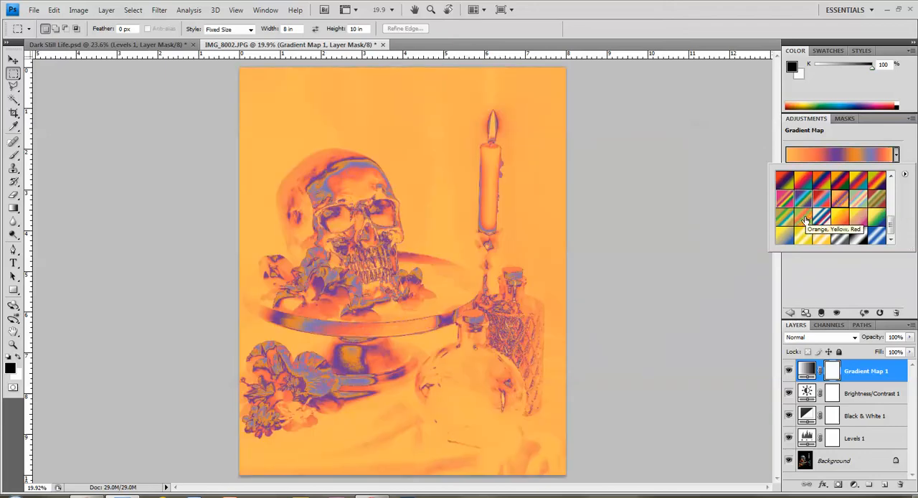
left_click(856, 203)
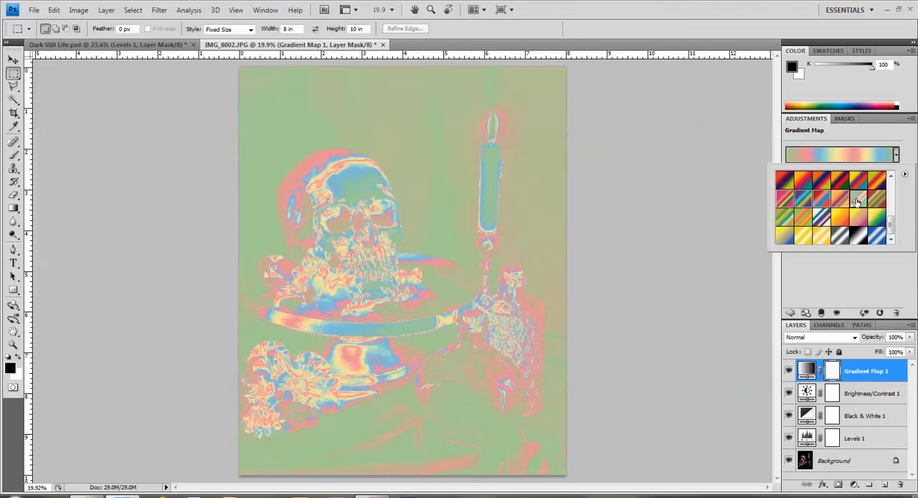
left_click(786, 217)
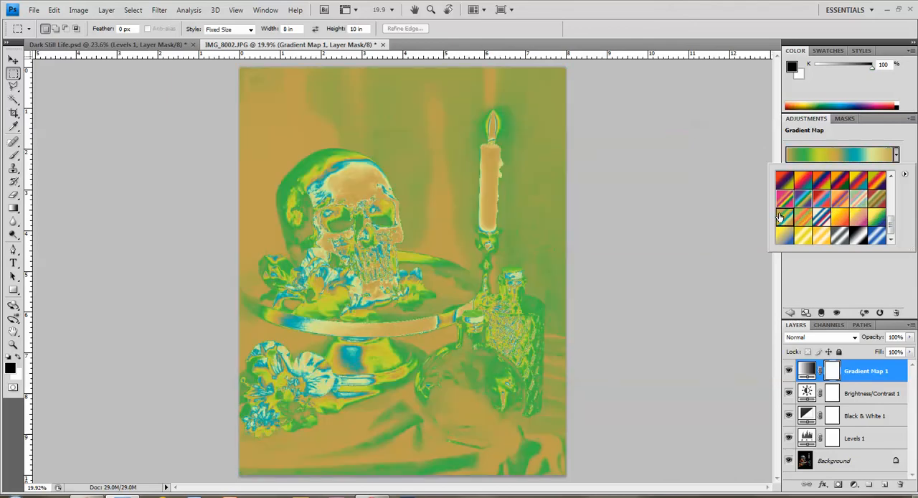
left_click(904, 144)
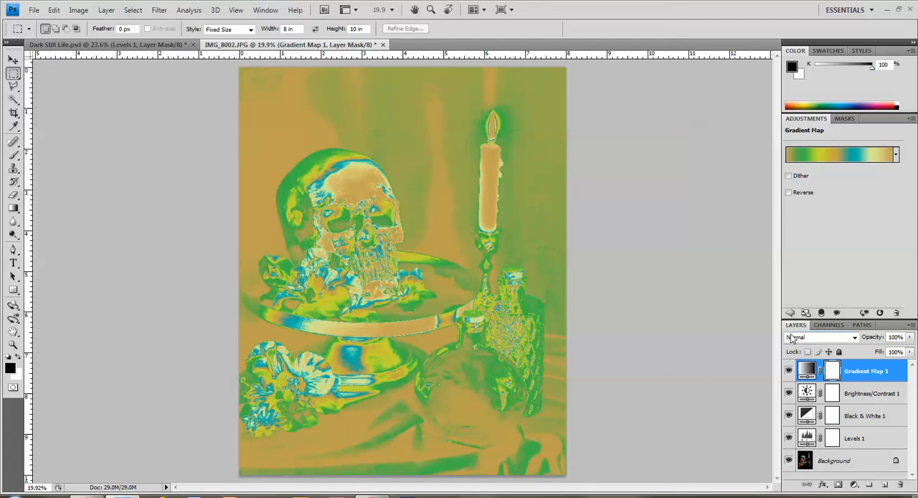
- Try out blend modes on the Gradient Map 1 layer from Darken onwards and settle on Color
left_click(854, 337)
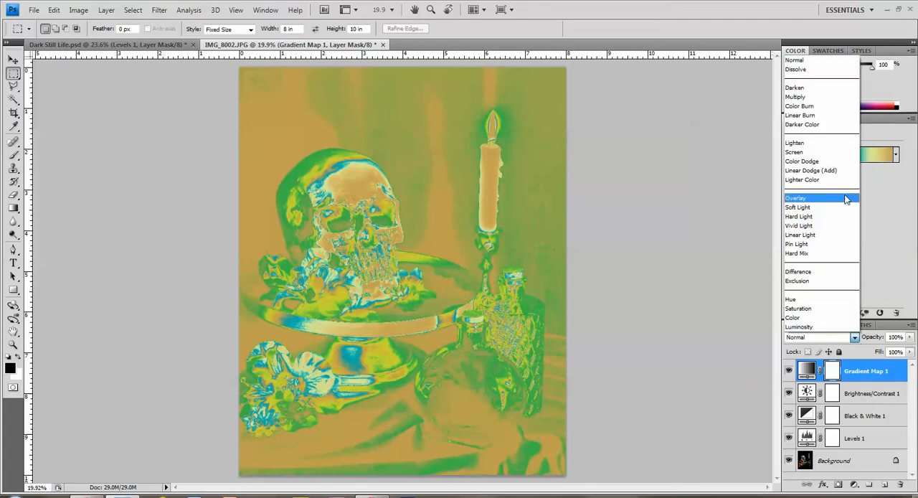
left_click(801, 90)
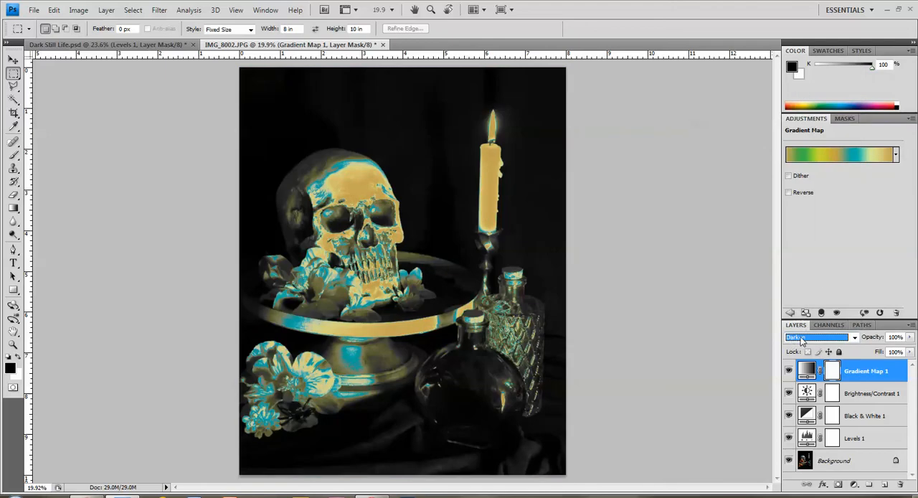
key("Down")
key("Down")
key("Down")
key("Down")
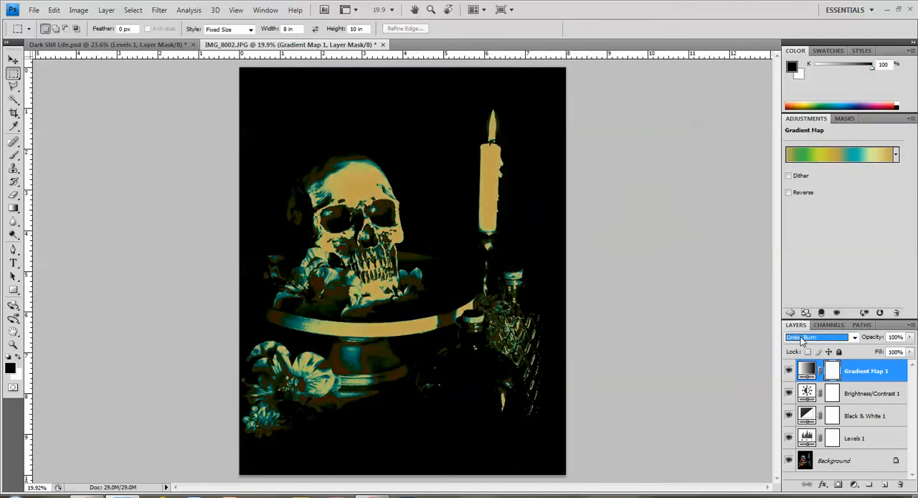
key("Down")
key("Down")
key("Down")
key("Down")
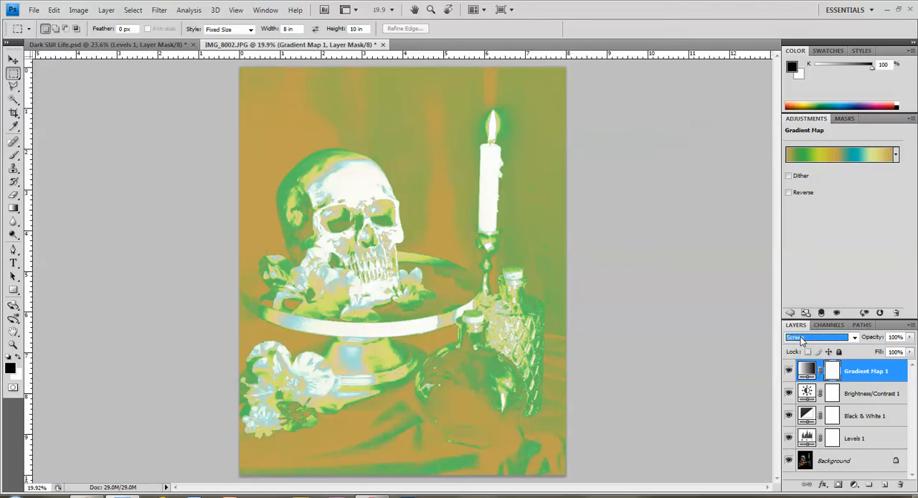
key("Down")
key("Down")
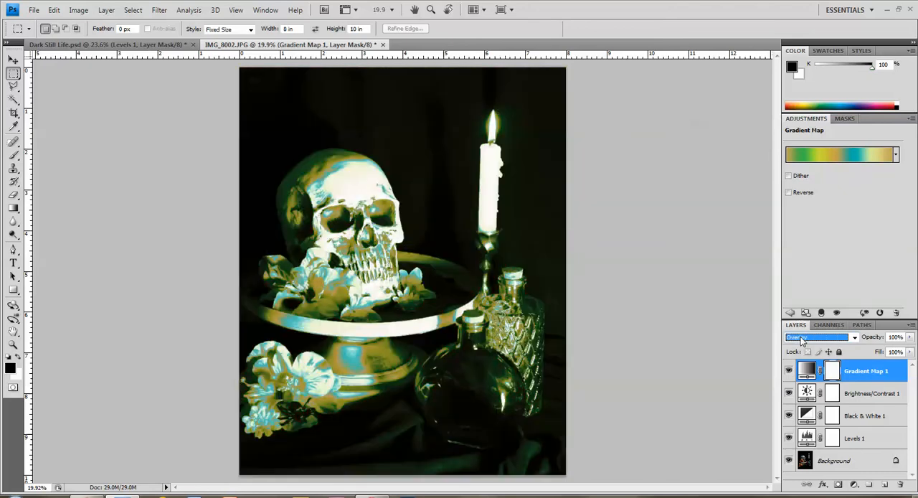
key("Down")
key("Down")
key("Down")
key("Down")
key("Down")
key("Down")
key("Down")
key("Down")
key("Down")
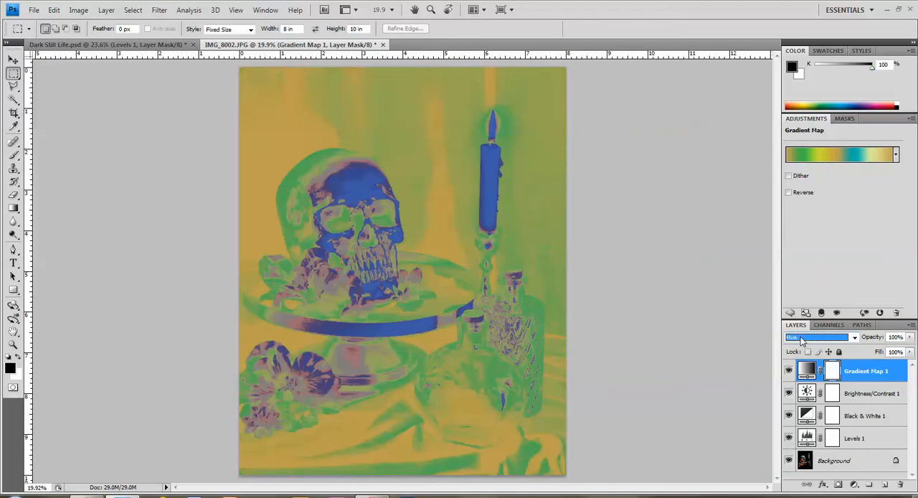
key("Down")
key("Down")
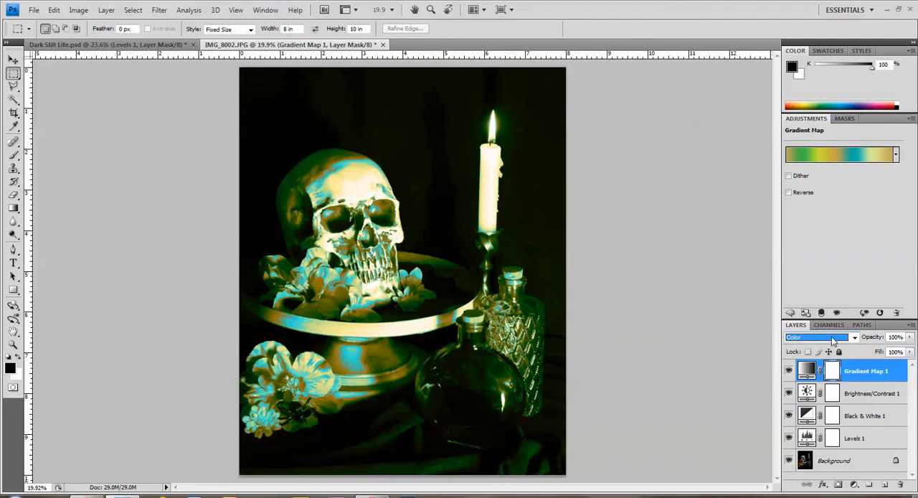
left_click(855, 337)
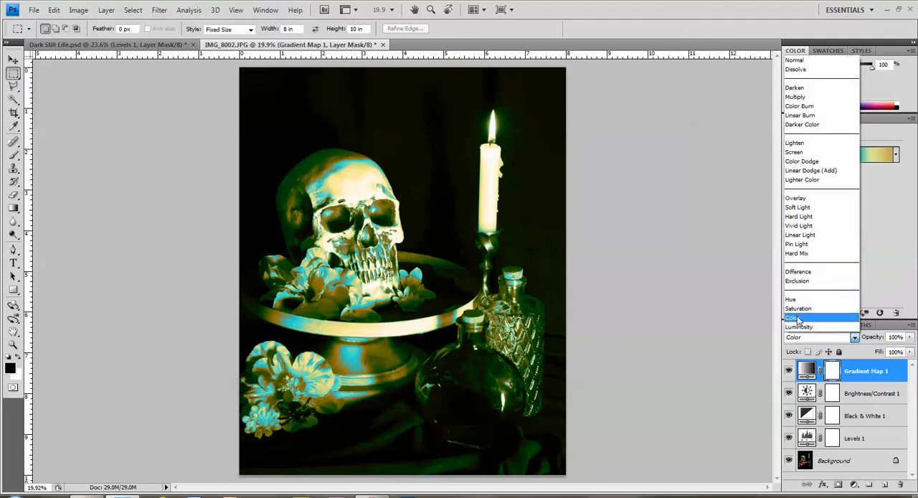
left_click(797, 318)
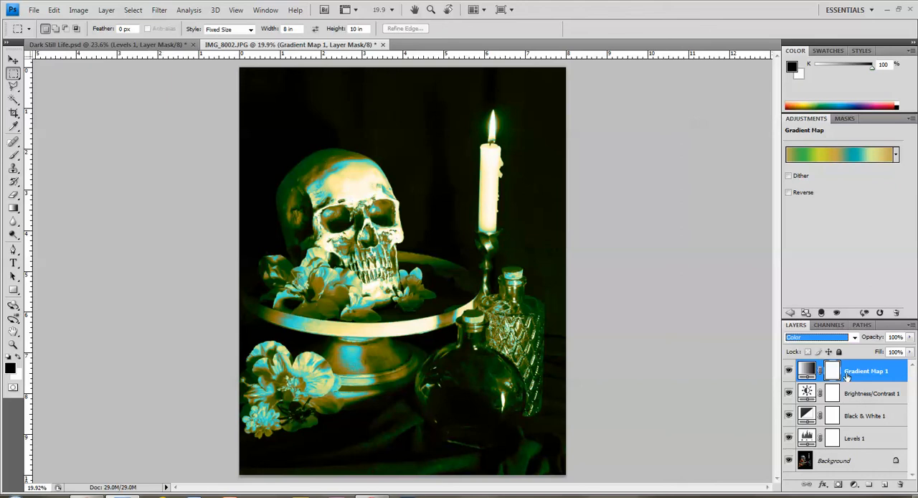
- Toggle the Gradient Map 1 layer's visibility to compare the picture with and without it, leaving the layer hidden
left_click(787, 370)
left_click(788, 371)
left_click(788, 370)
- Add a second Gradient Map adjustment layer on top and give it the striped red, green and brown gradient
left_click(854, 485)
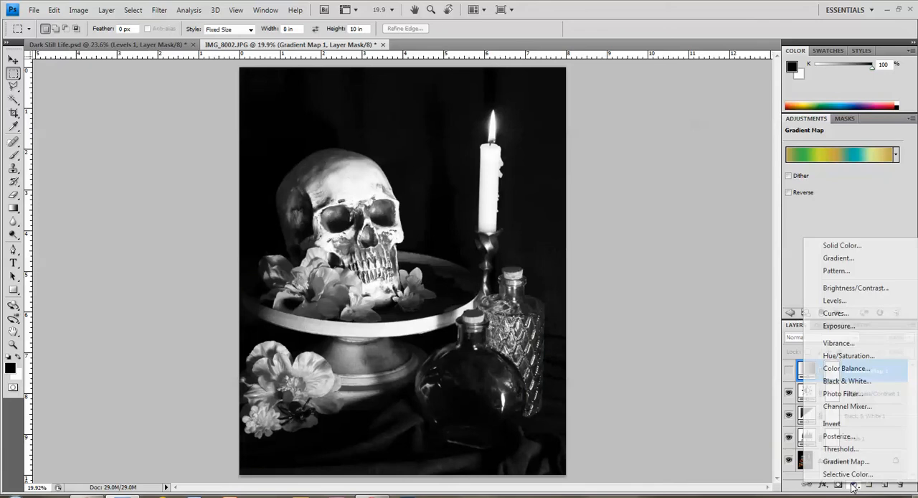
left_click(839, 428)
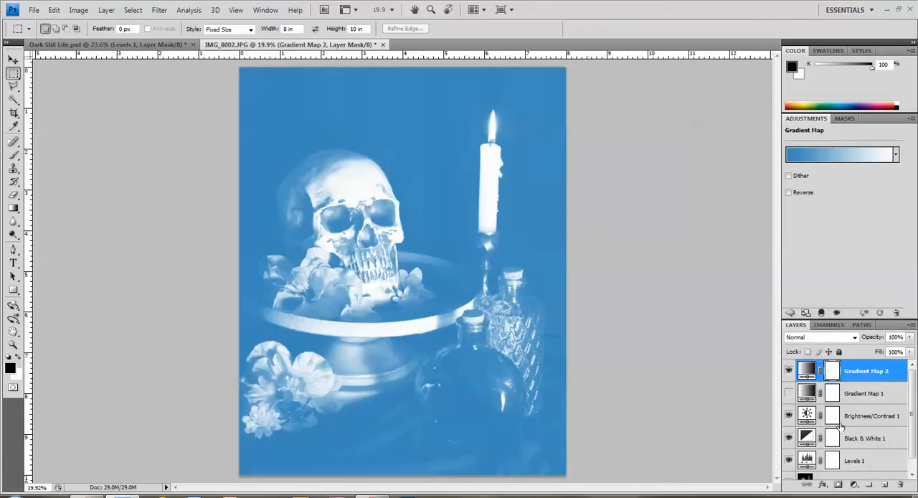
left_click(895, 156)
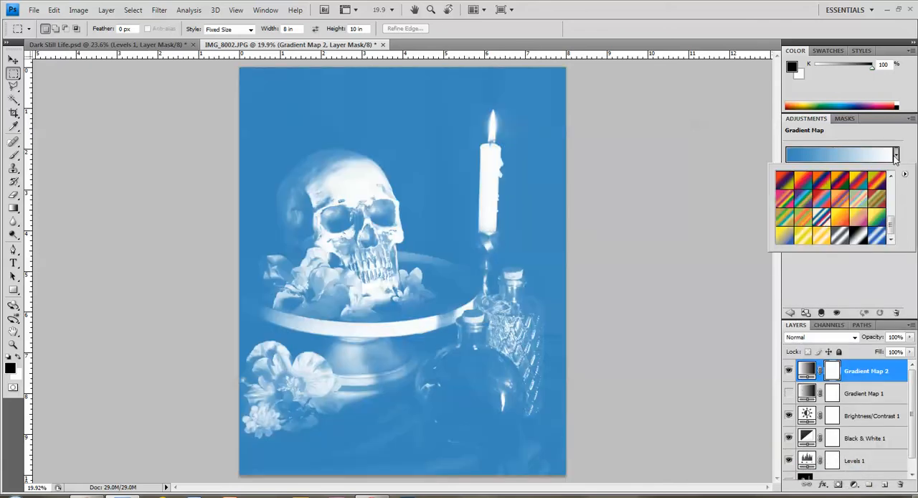
left_click(877, 199)
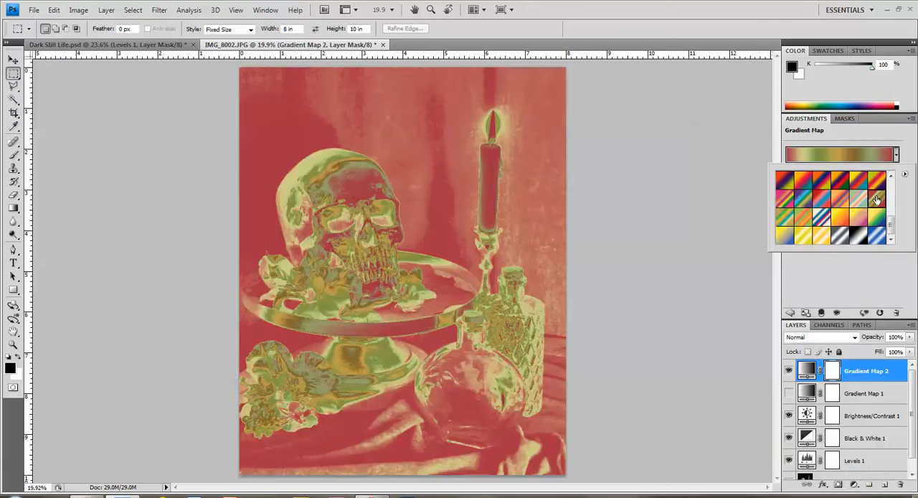
- Set the Gradient Map 2 layer's blend mode to Color and hide the Brightness/Contrast 1 layer
left_click(853, 337)
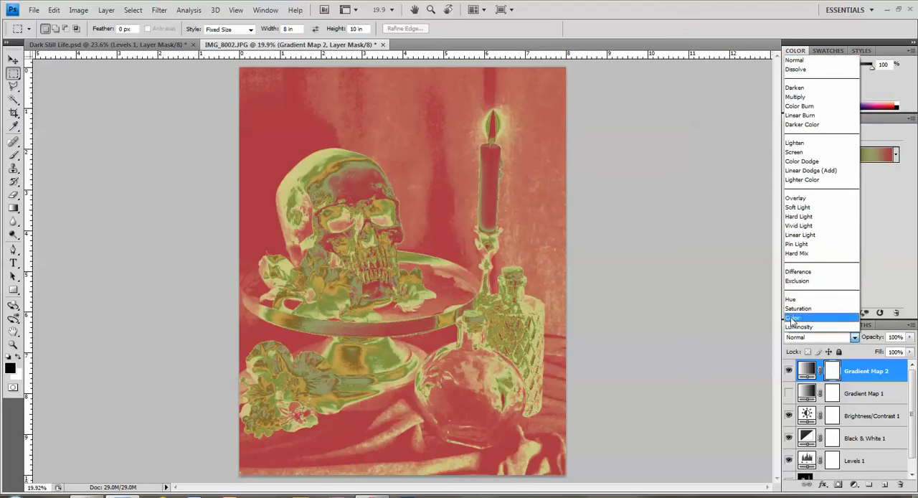
left_click(792, 317)
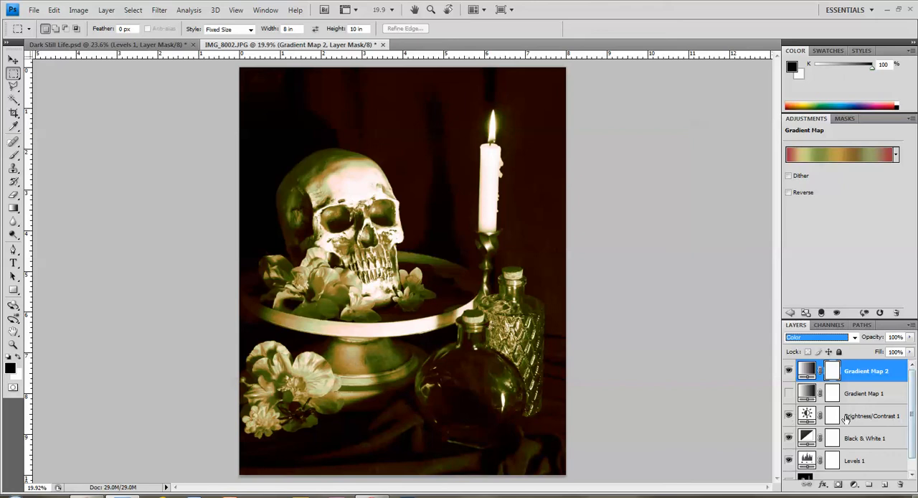
left_click(788, 416)
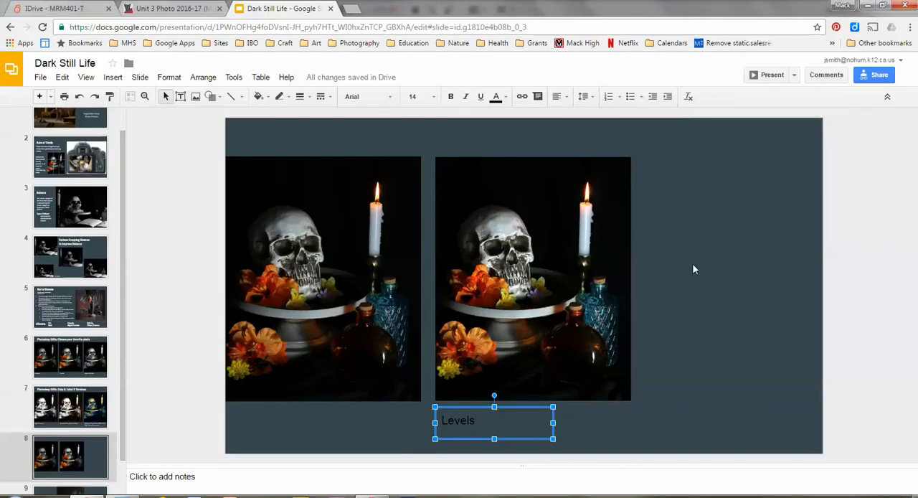
- In Google Slides, review the labelled Photoshop edits on slides 6 and 7, and start a text box on slide 7
left_click(71, 364)
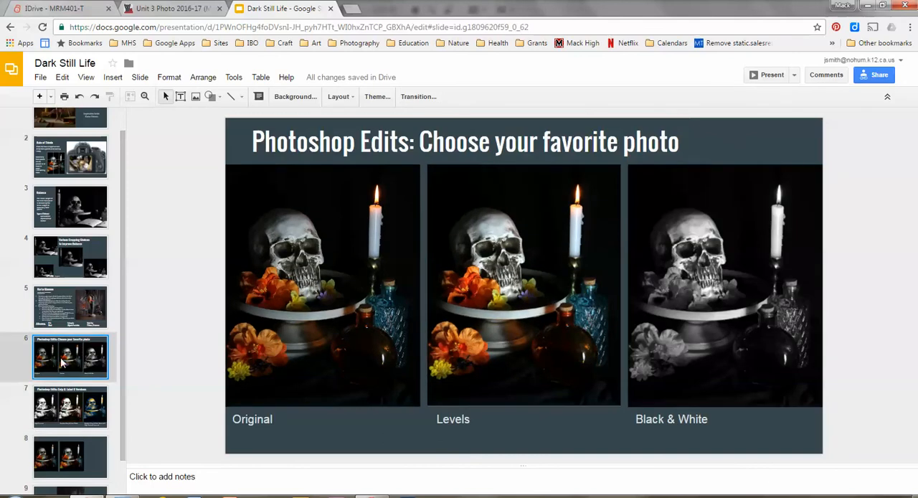
left_click(73, 411)
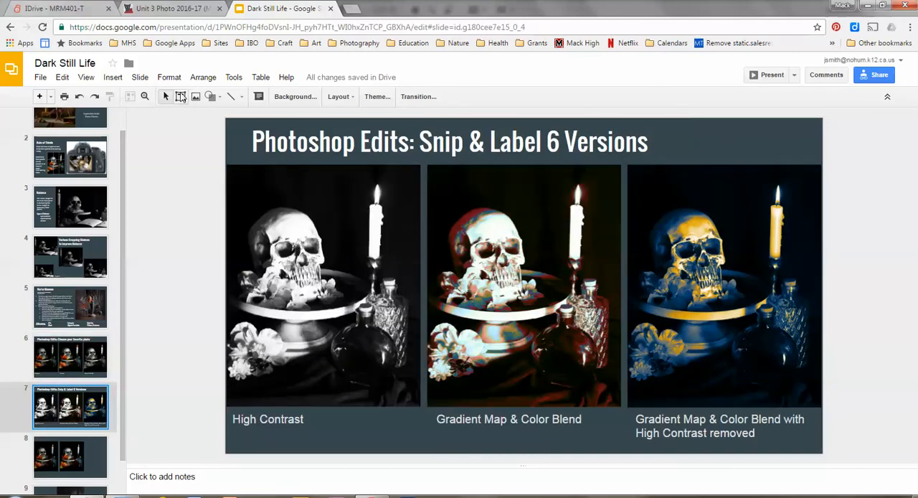
left_click(181, 97)
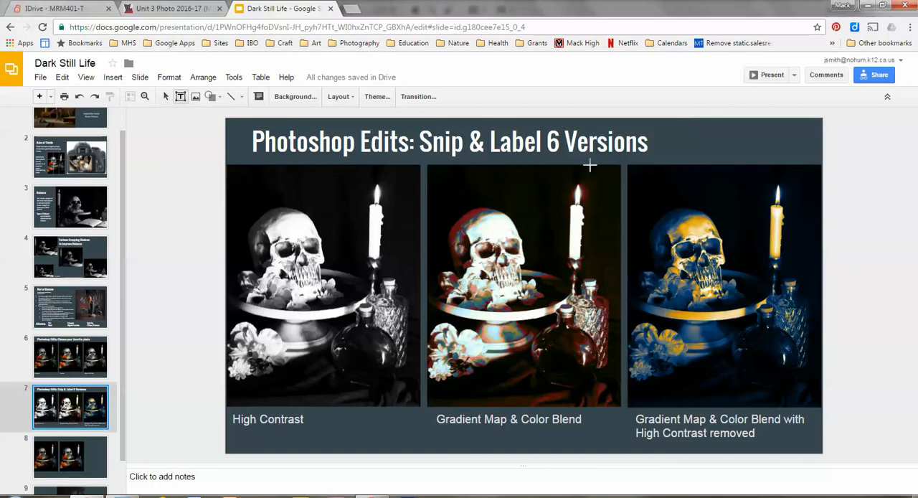